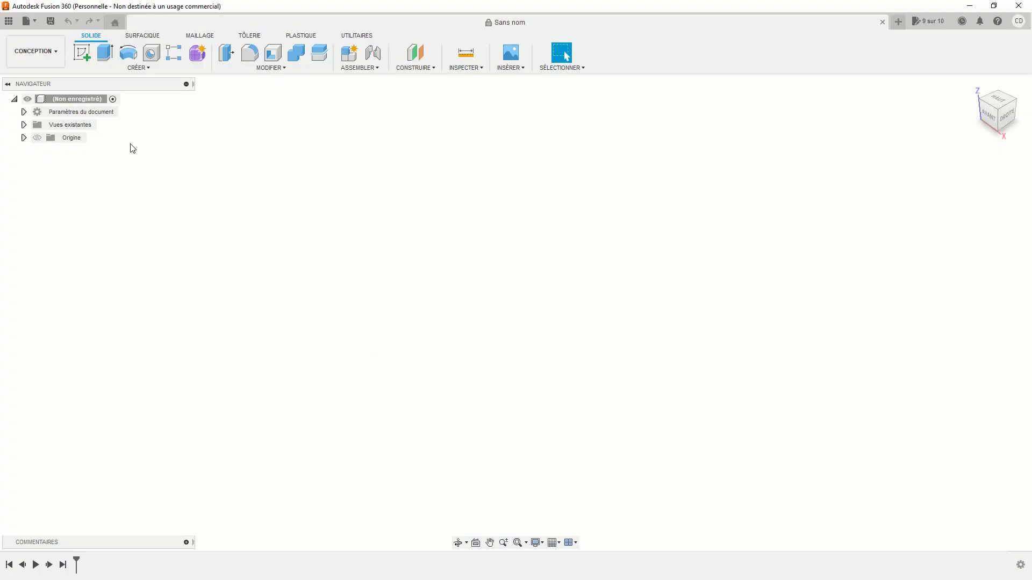
# - Create a sketch on the horizontal XY plane and draw a 45 mm diameter circle centred on the origin
pyautogui.click(84, 52)
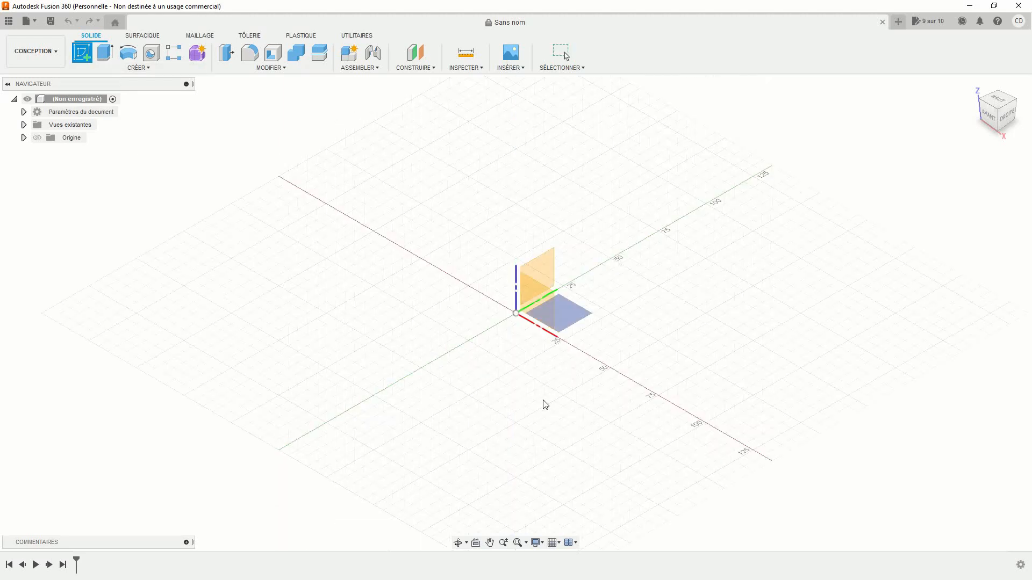
pyautogui.click(573, 317)
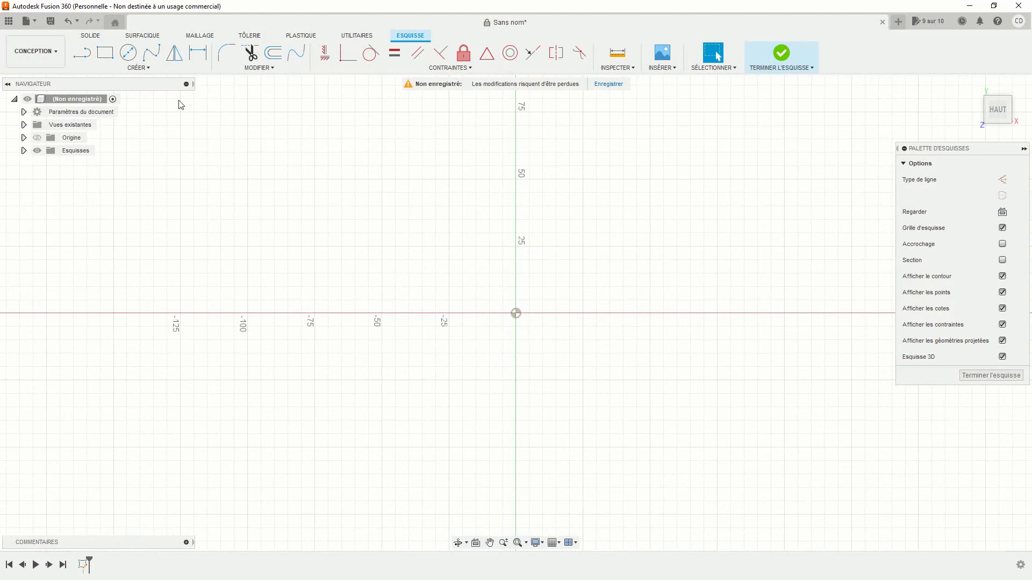
pyautogui.click(129, 54)
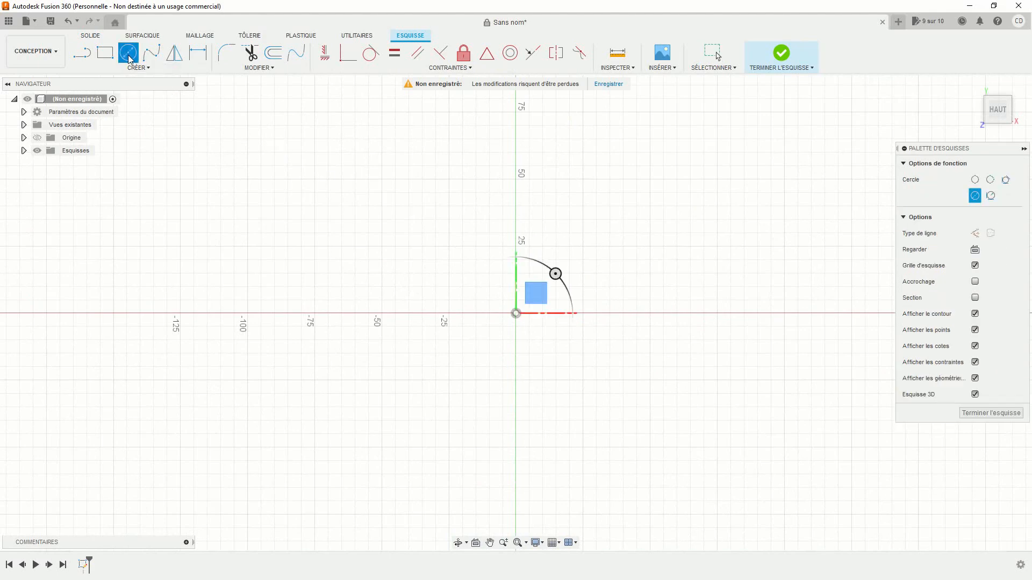
pyautogui.click(515, 313)
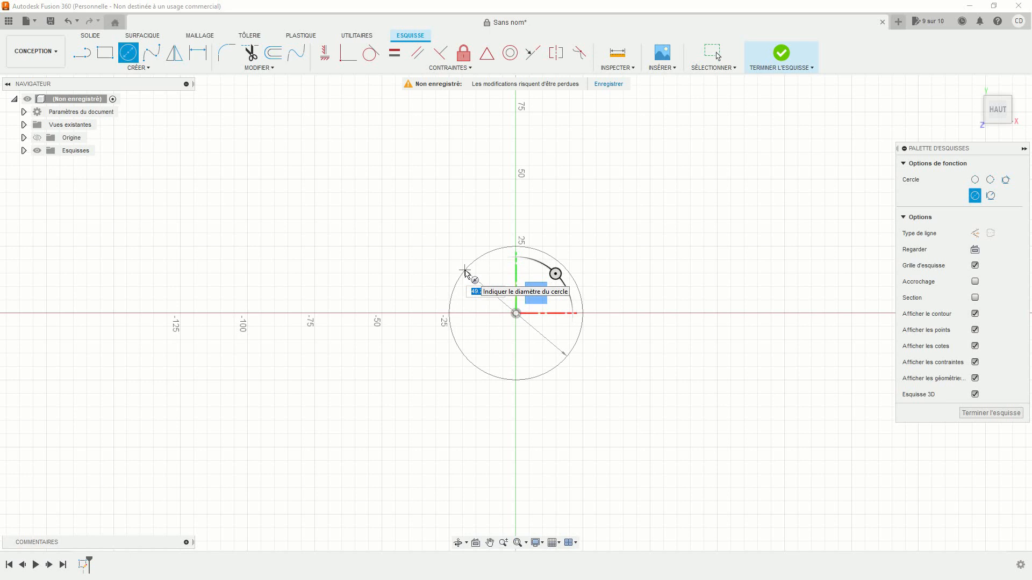
pyautogui.write('45')
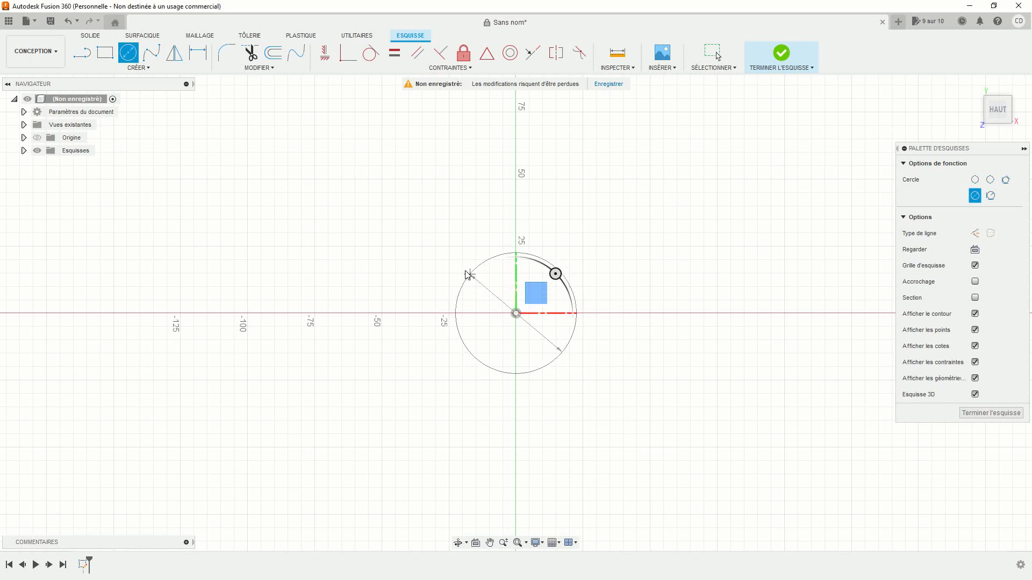
pyautogui.press('Return')
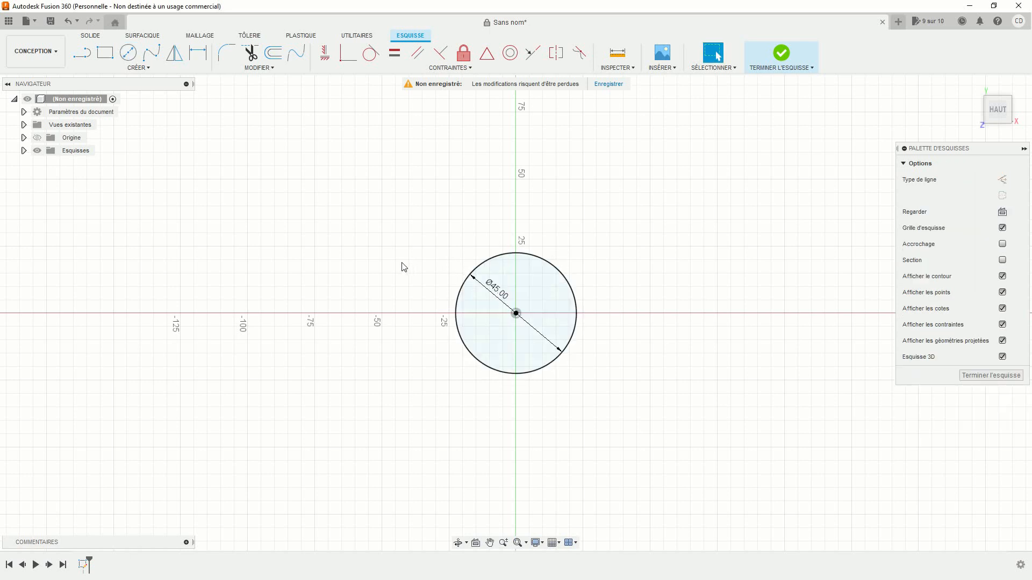
# - Draw a closed U-shaped profile beside the circle, opening away from it, with straight inner edges about 26 mm and outer edges about 30 mm long
pyautogui.click(84, 53)
pyautogui.click(285, 329)
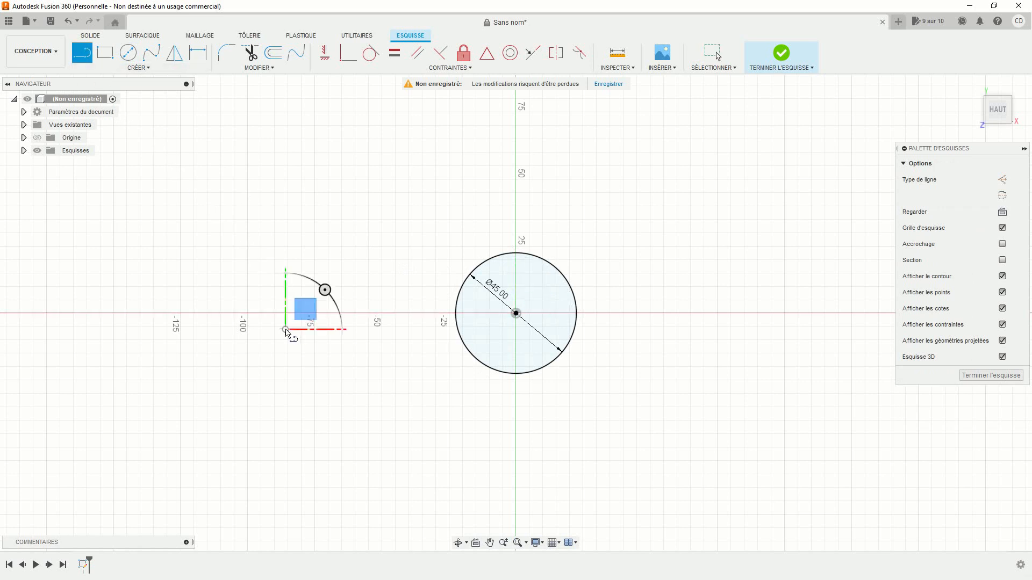
pyautogui.click(356, 329)
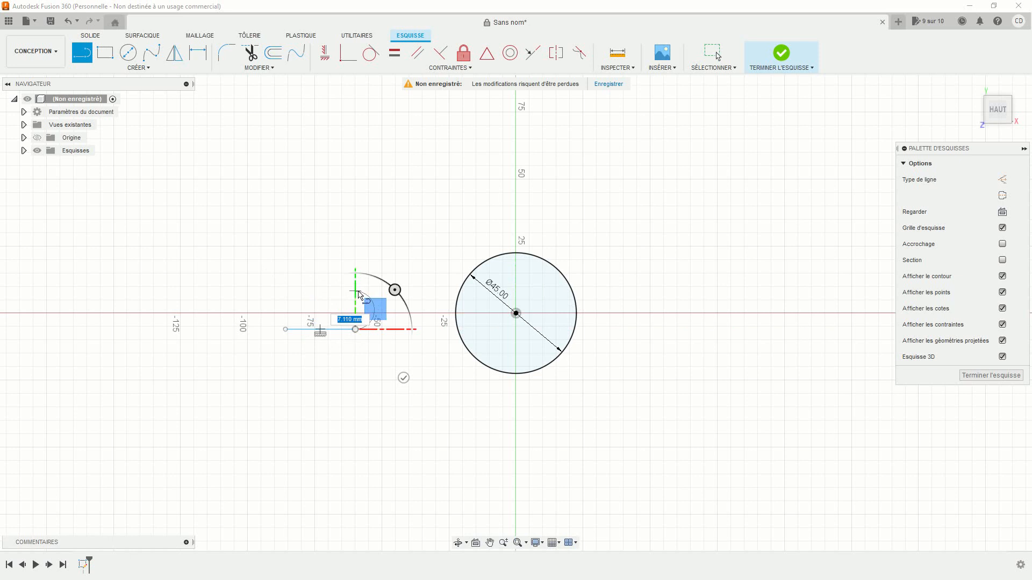
pyautogui.moveTo(355, 329); pyautogui.dragTo(355, 290)
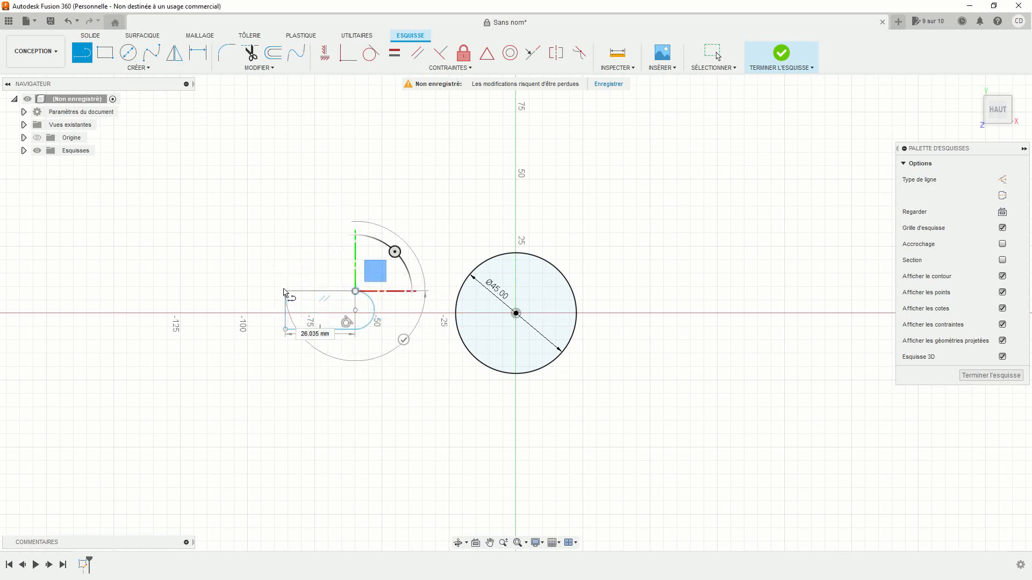
pyautogui.click(285, 291)
pyautogui.click(284, 250)
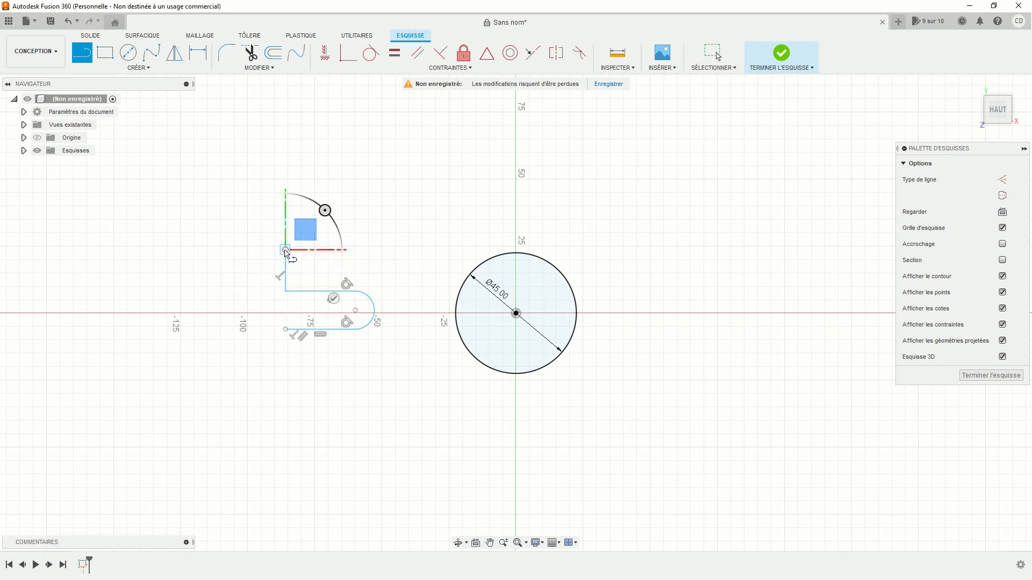
pyautogui.click(366, 250)
pyautogui.moveTo(366, 250); pyautogui.dragTo(366, 362)
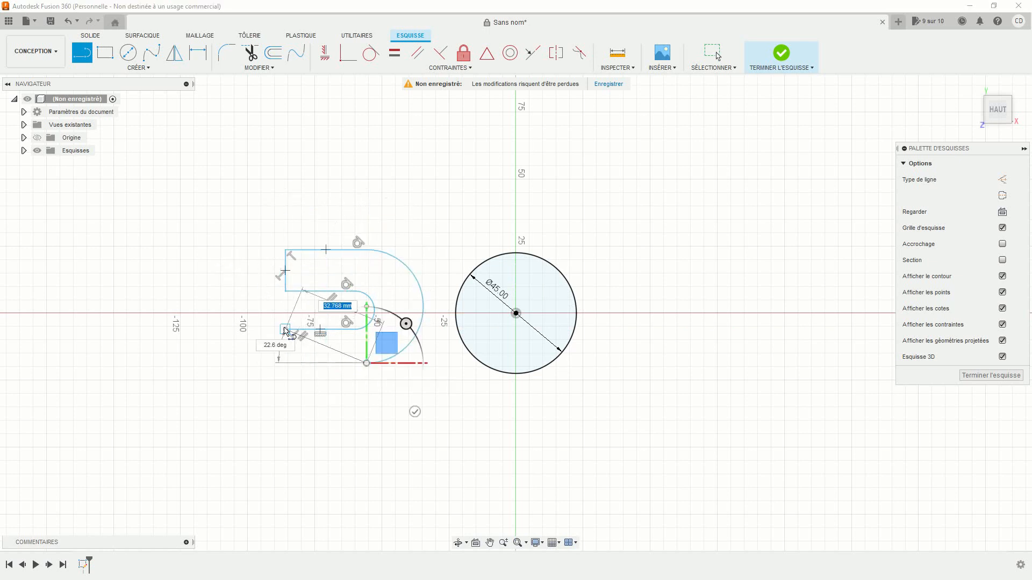
pyautogui.click(285, 363)
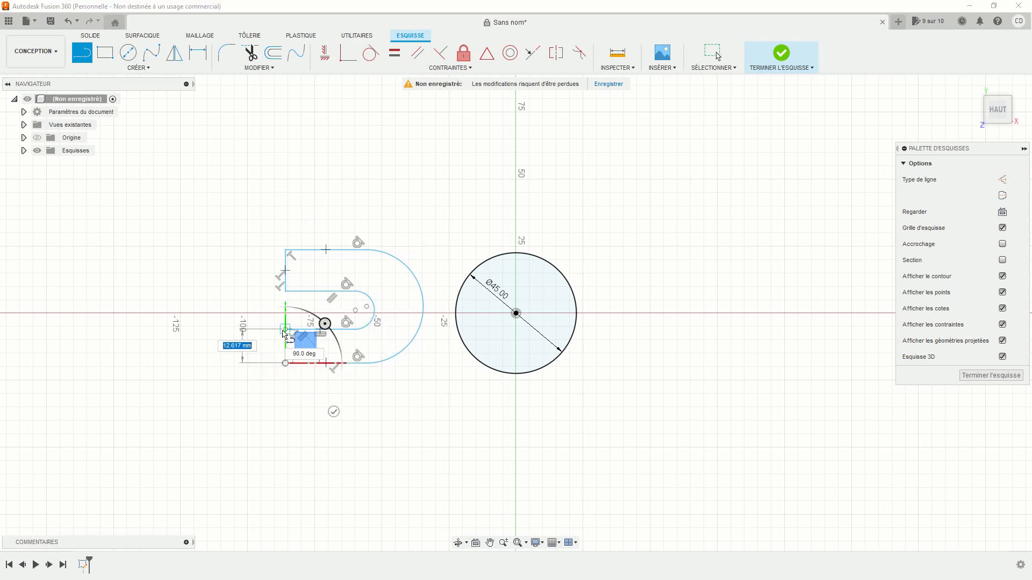
pyautogui.click(285, 328)
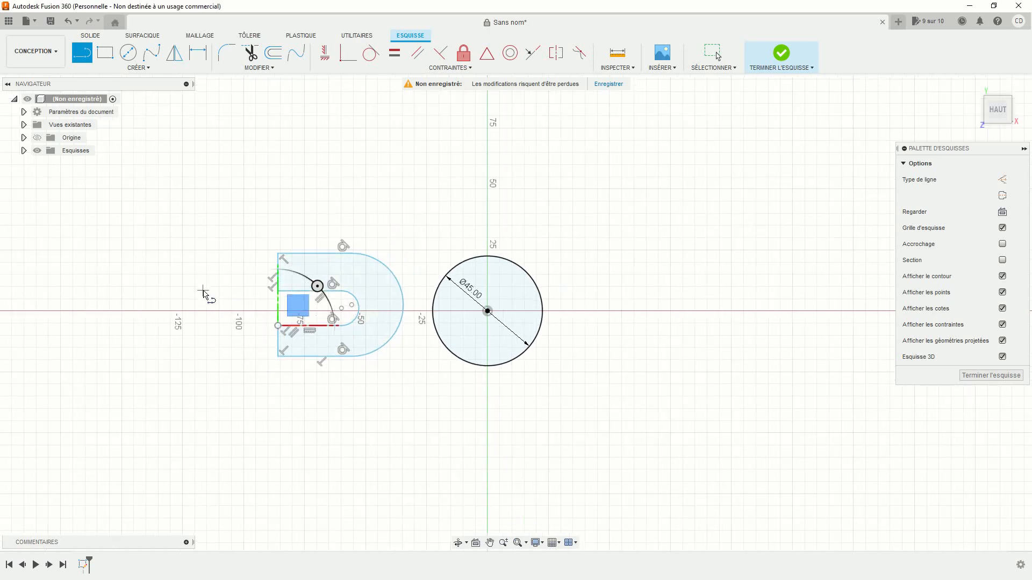
# - Show the origin and make the two inner straight edges of the U profile symmetric about the X axis
pyautogui.scroll(2, 205, 292)
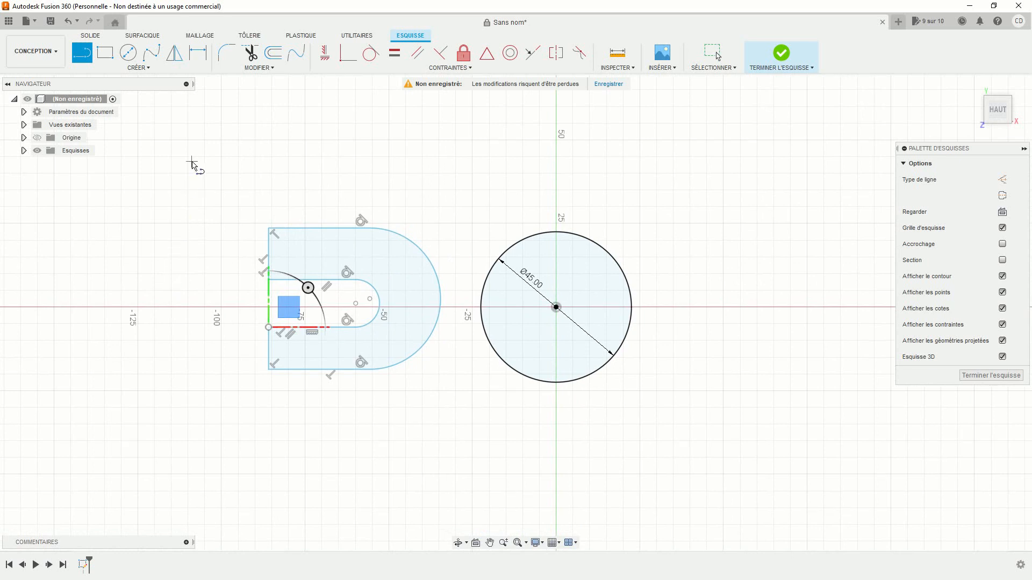
pyautogui.click(555, 52)
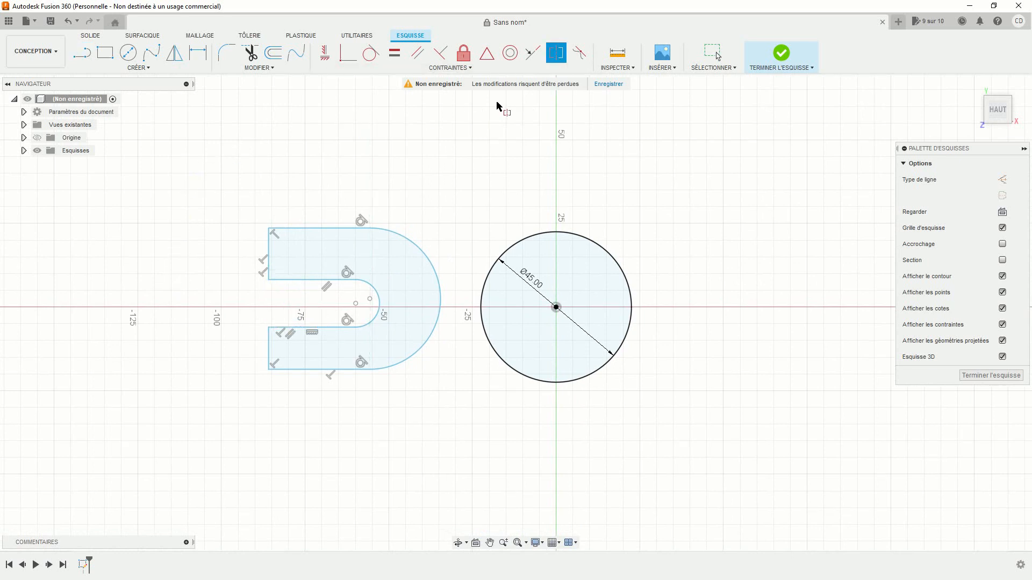
pyautogui.click(295, 280)
pyautogui.click(284, 327)
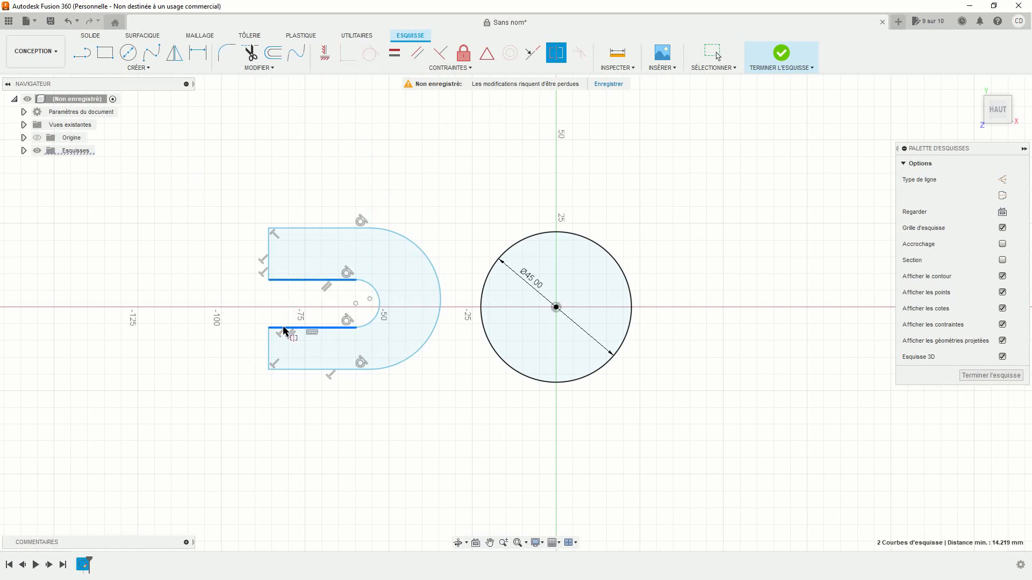
pyautogui.click(37, 137)
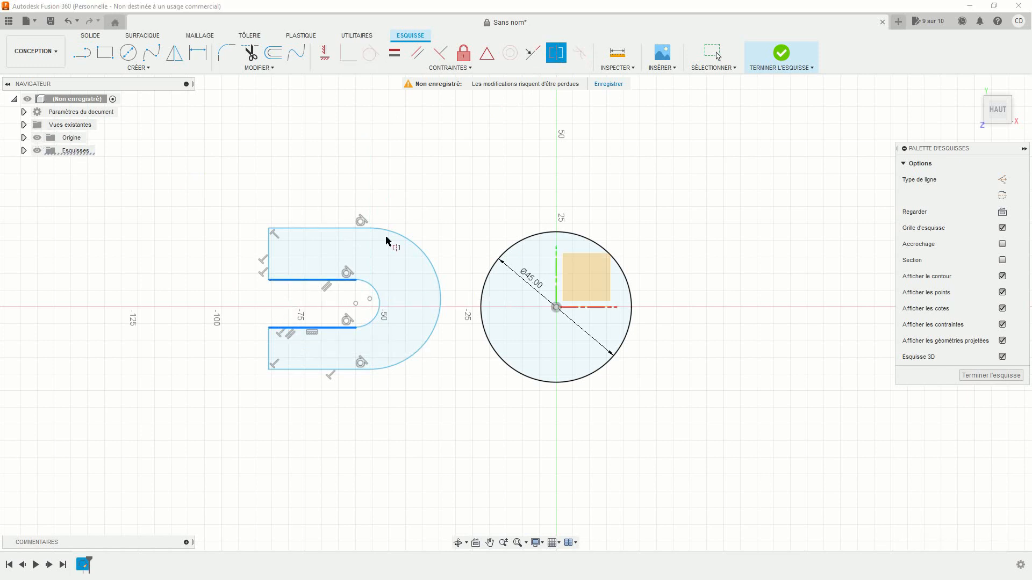
pyautogui.click(576, 307)
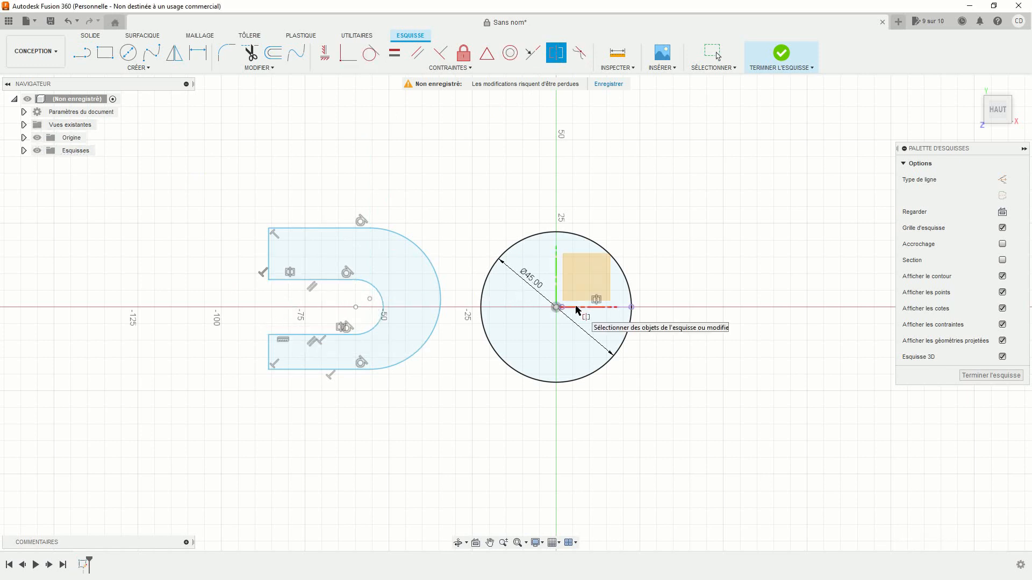
# - Make the outer straight edges and the two short end edges of the U profile symmetric about the X axis
pyautogui.click(322, 228)
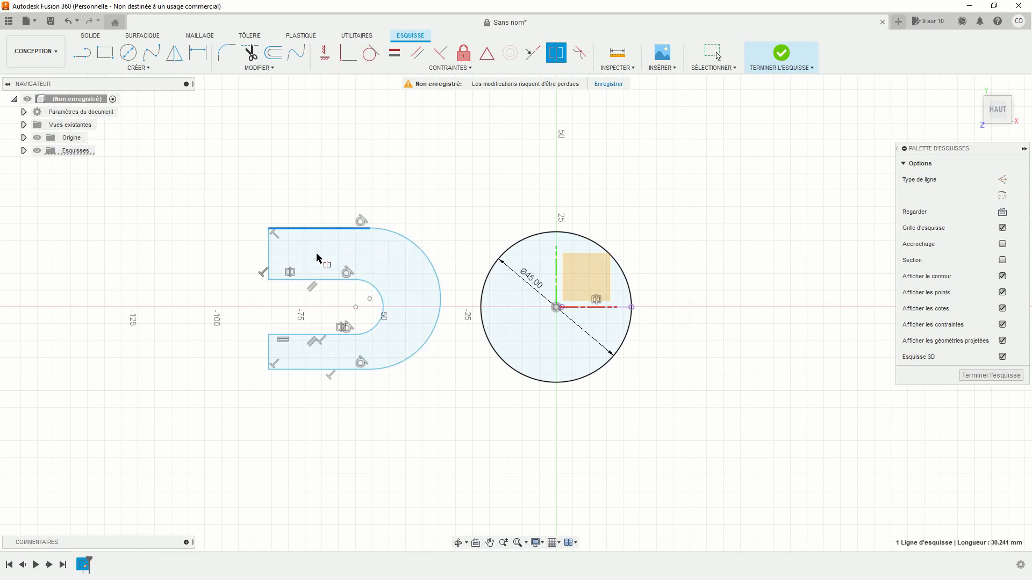
pyautogui.click(310, 369)
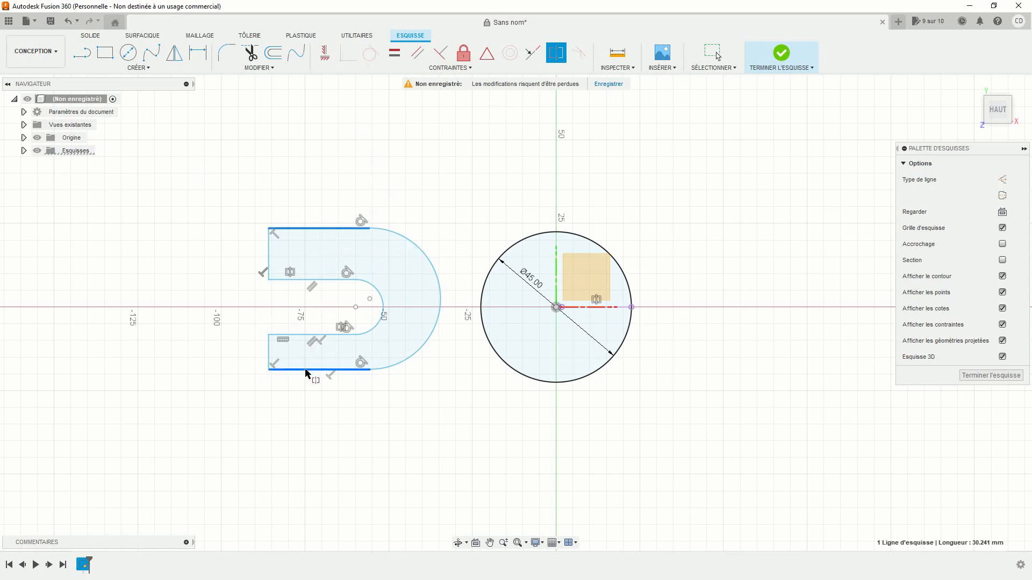
pyautogui.click(593, 308)
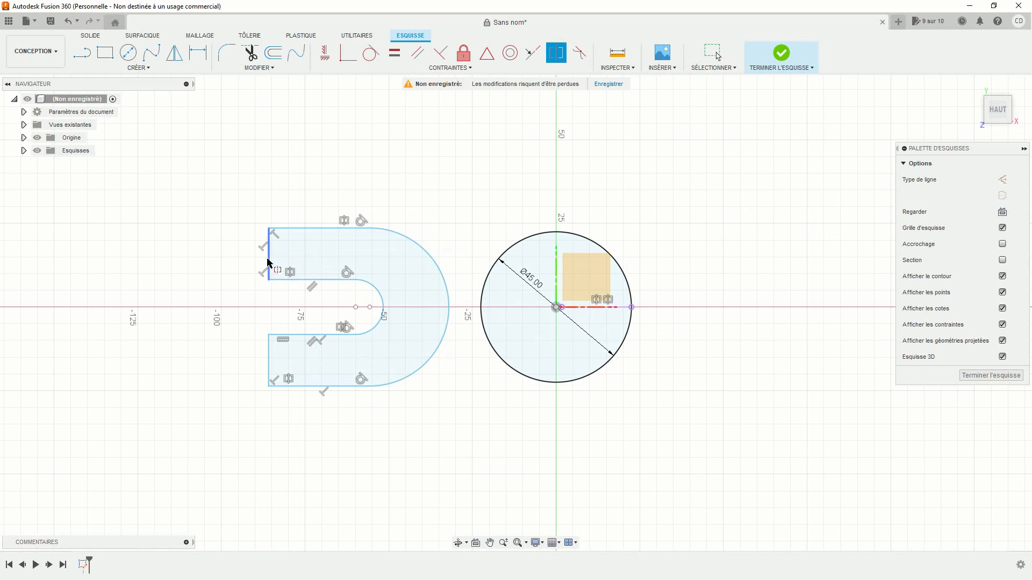
pyautogui.click(270, 240)
pyautogui.click(268, 349)
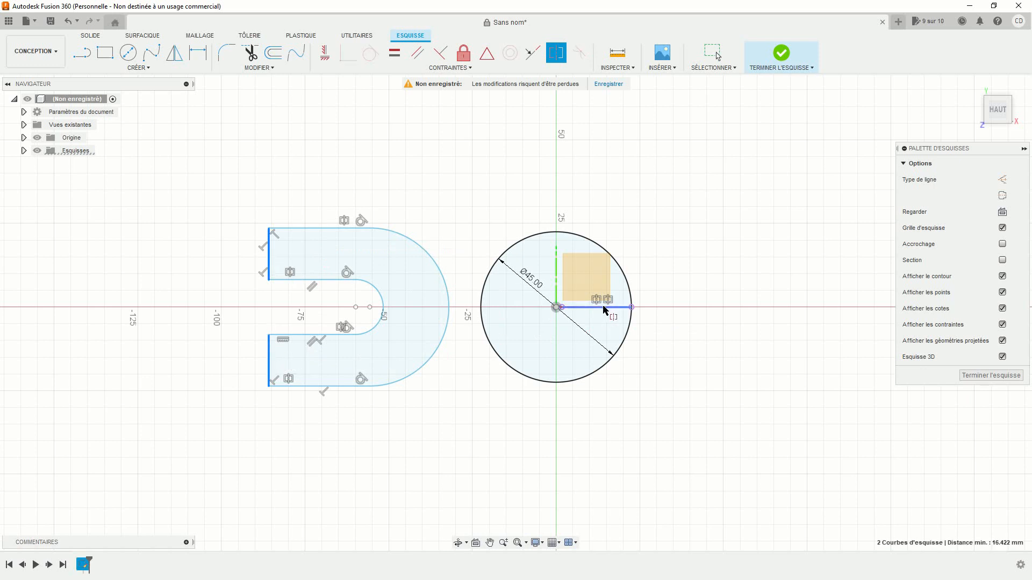
pyautogui.click(602, 308)
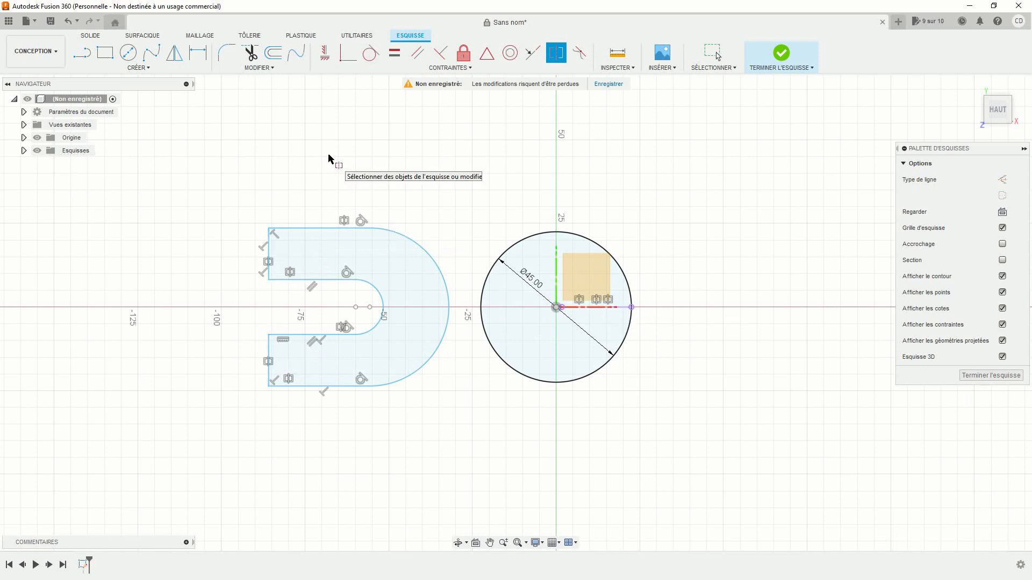
# - Dimension the gap between the U profile's inner straight edges as 15 mm
pyautogui.click(198, 53)
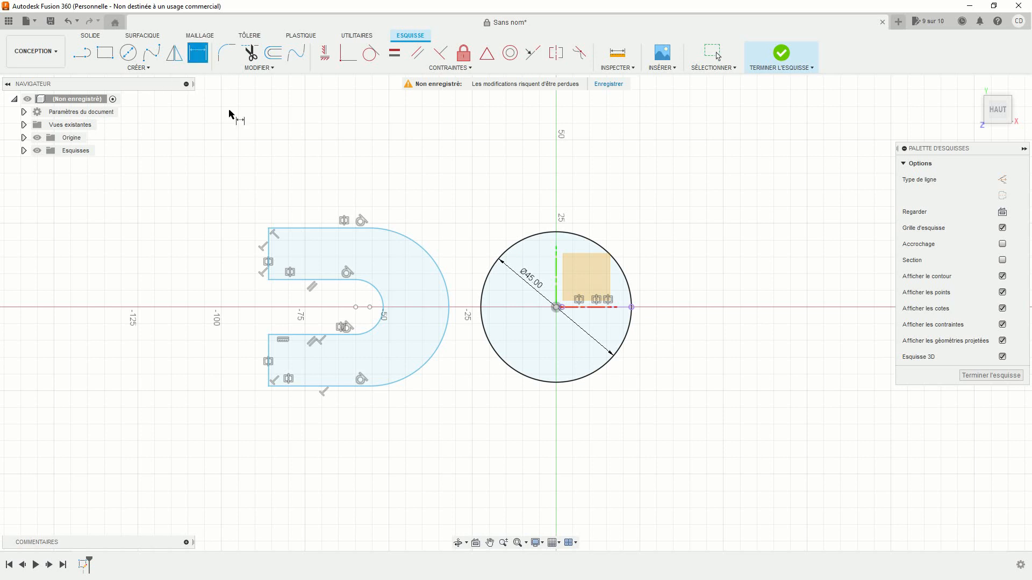
pyautogui.click(293, 334)
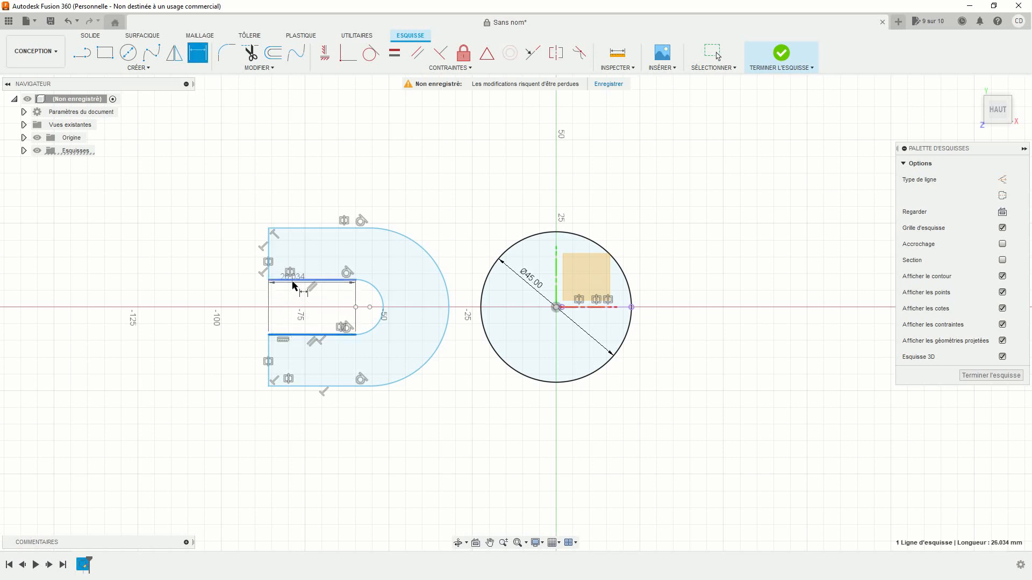
pyautogui.click(291, 281)
pyautogui.click(181, 390)
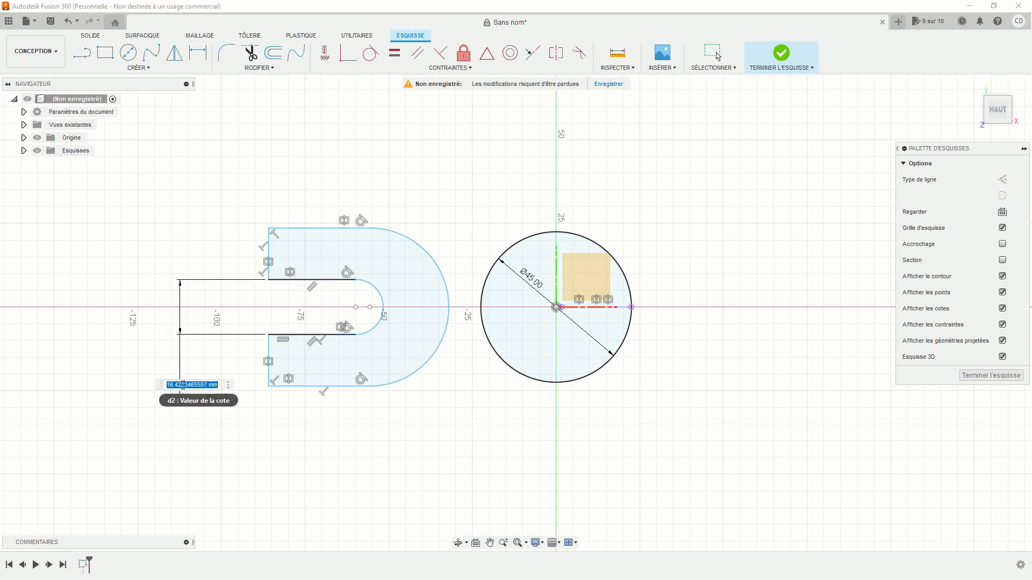
pyautogui.write('15')
pyautogui.press('Return')
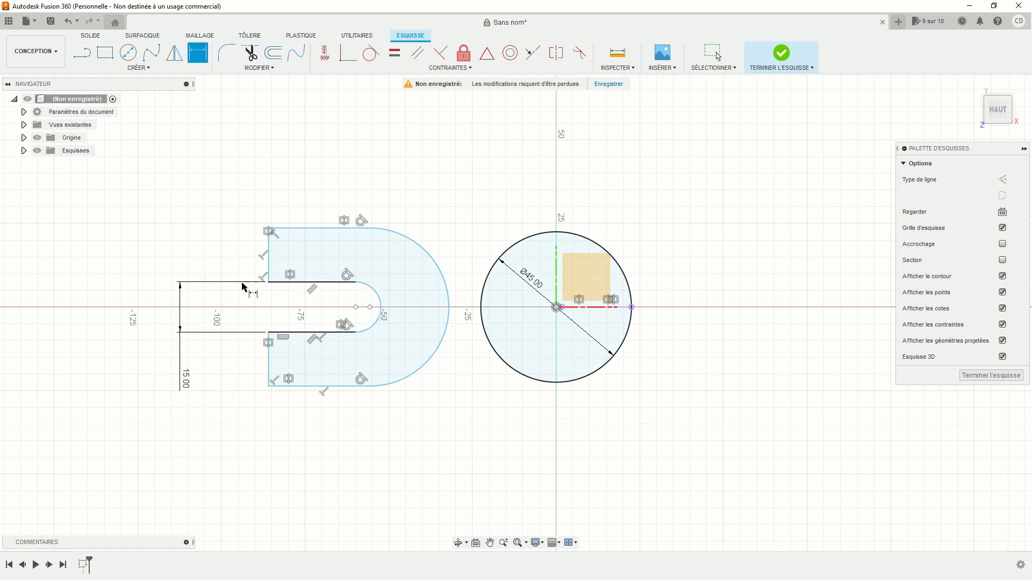
# - Dimension the upper leg's end edge as 10 mm and its outer straight edge as 15 mm
pyautogui.click(269, 244)
pyautogui.click(211, 253)
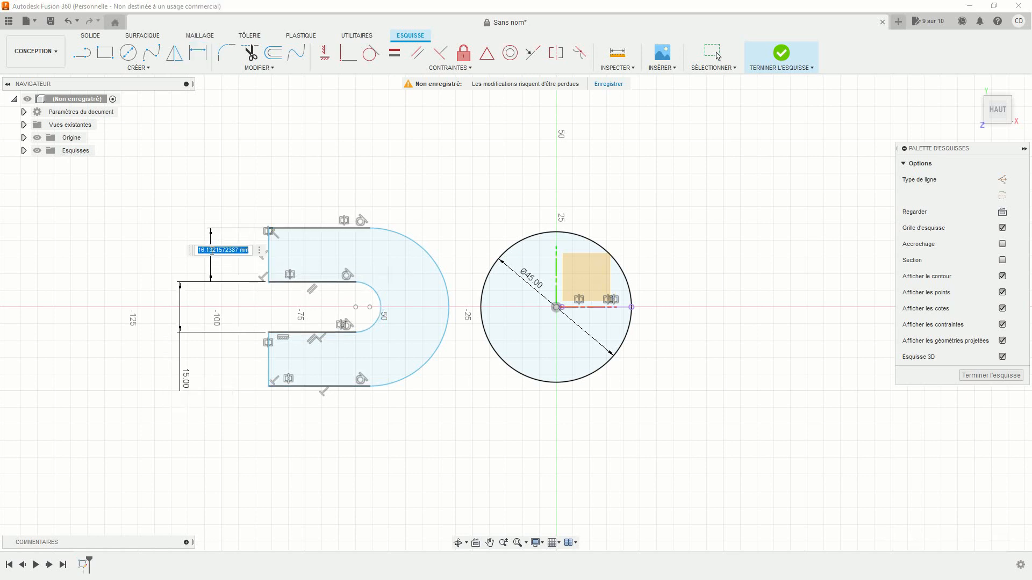
pyautogui.write('10')
pyautogui.press('Return')
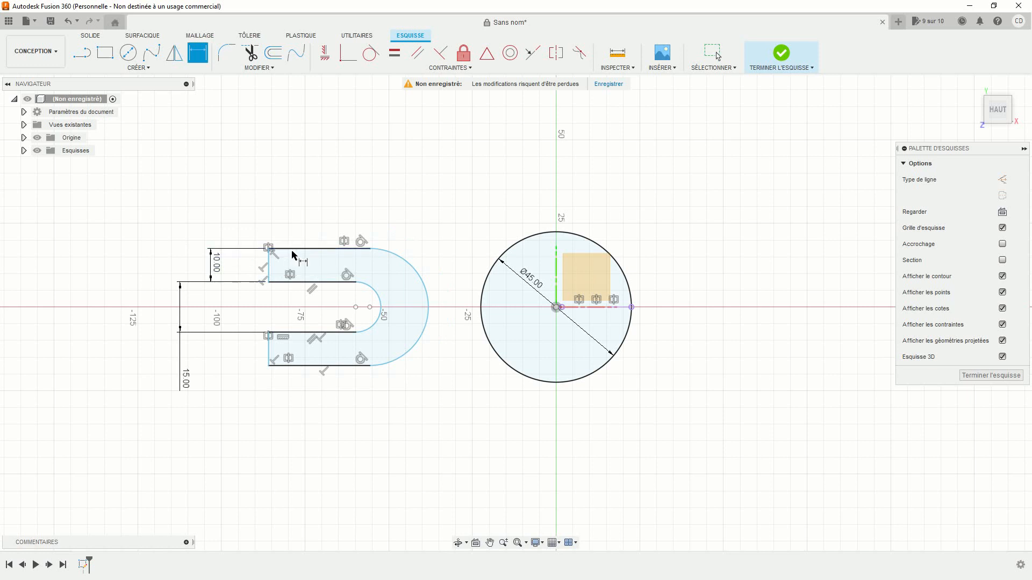
pyautogui.click(294, 248)
pyautogui.click(297, 209)
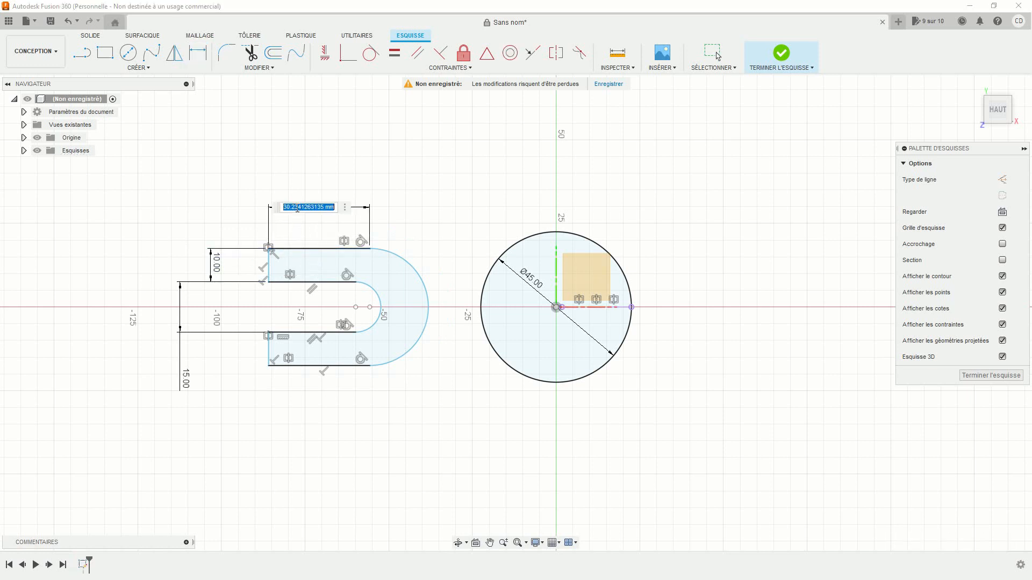
pyautogui.write('15')
pyautogui.press('Return')
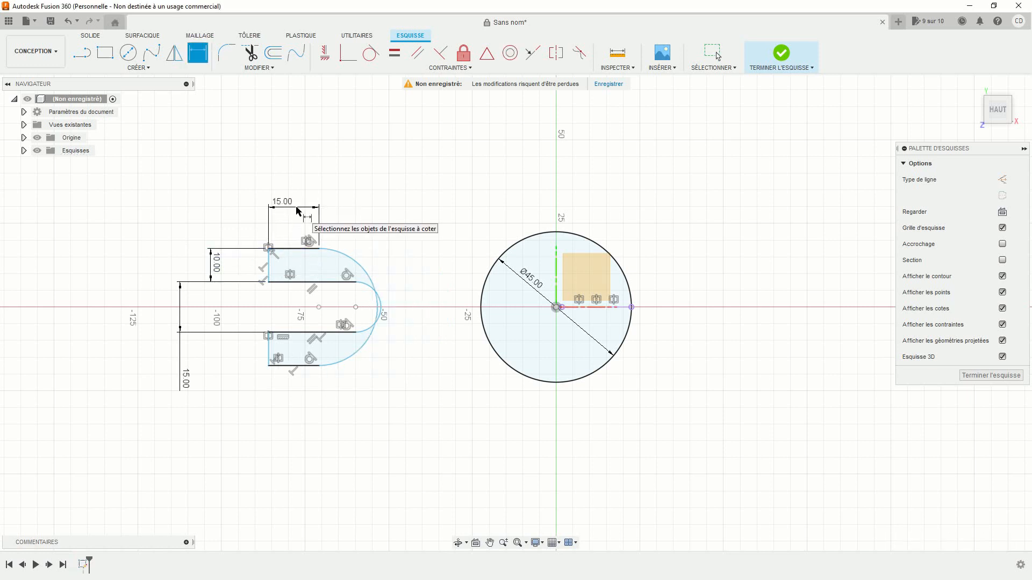
# - Make the inner and outer arcs of the U profile concentric
pyautogui.click(510, 54)
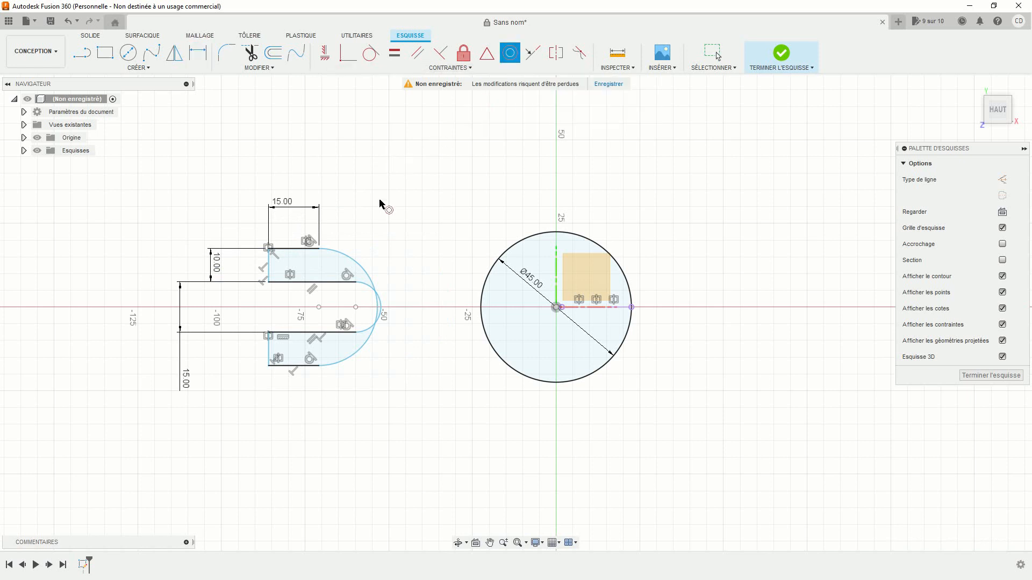
pyautogui.click(341, 254)
pyautogui.click(350, 279)
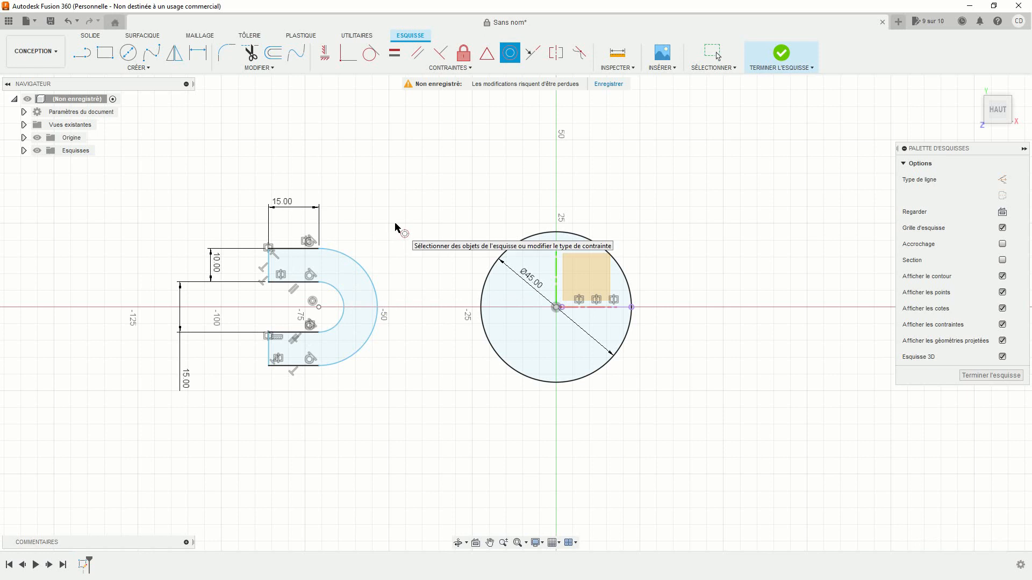
# - Dimension the horizontal distance from the U profile's arc centre to the origin as 75 mm and finish the sketch
pyautogui.click(198, 53)
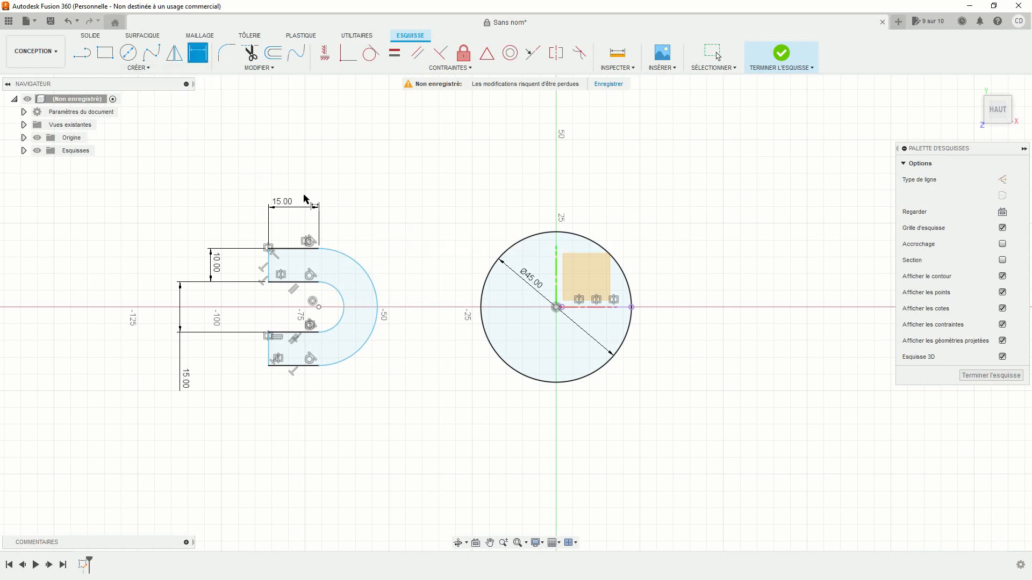
pyautogui.click(319, 307)
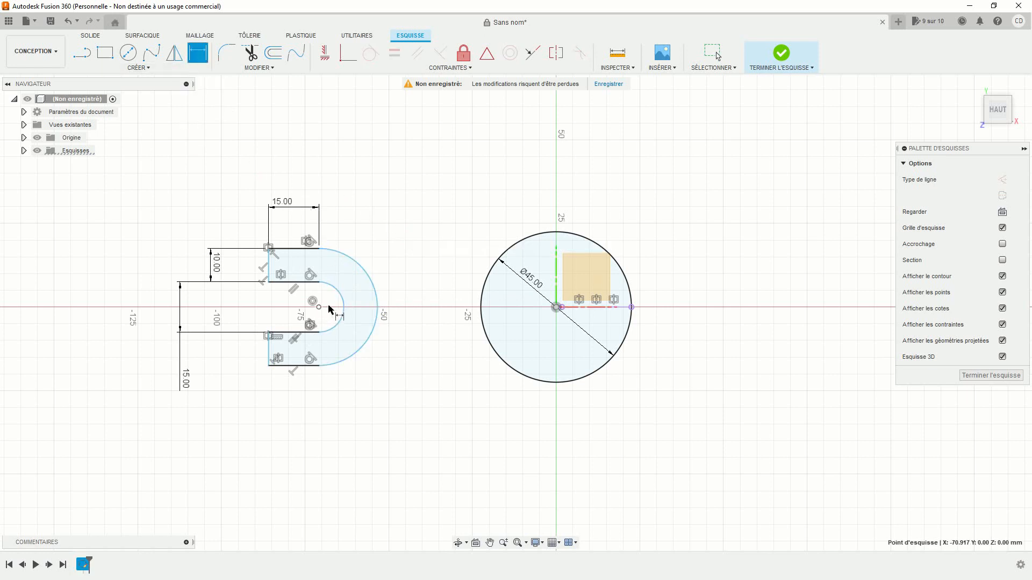
pyautogui.click(556, 307)
pyautogui.click(422, 158)
pyautogui.write('75')
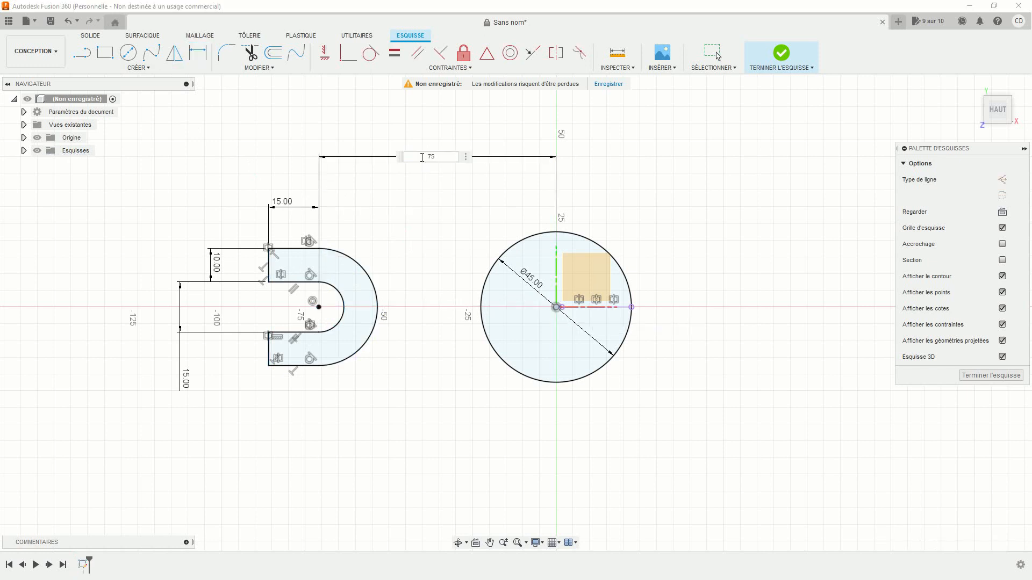
pyautogui.press('Return')
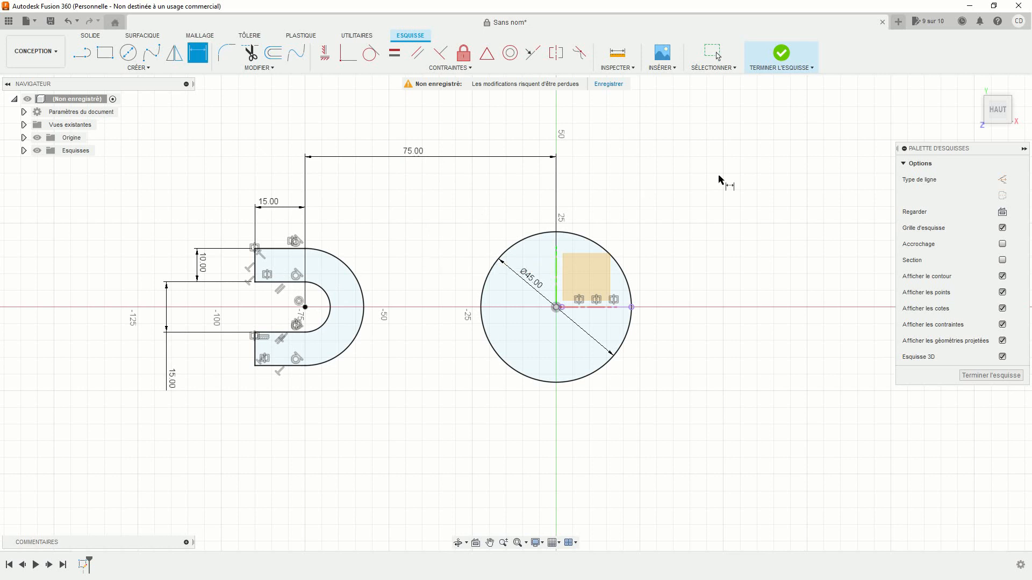
pyautogui.click(782, 55)
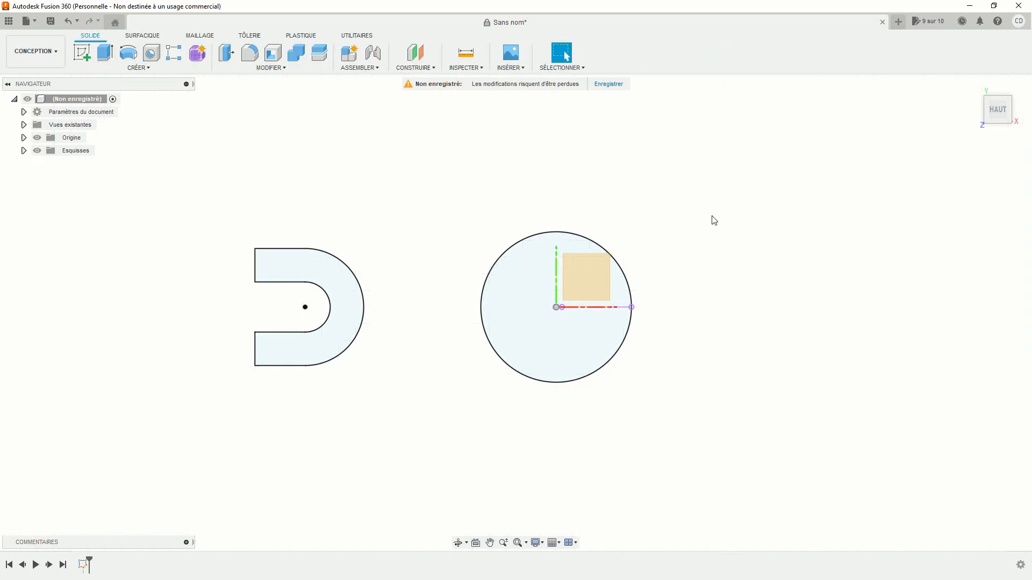
# - Extrude the 45 mm circle upward into a solid cylinder as a new body
pyautogui.keyDown('shift'); pyautogui.moveTo(497, 458); pyautogui.dragTo(511, 401, button='middle'); pyautogui.keyUp('shift')
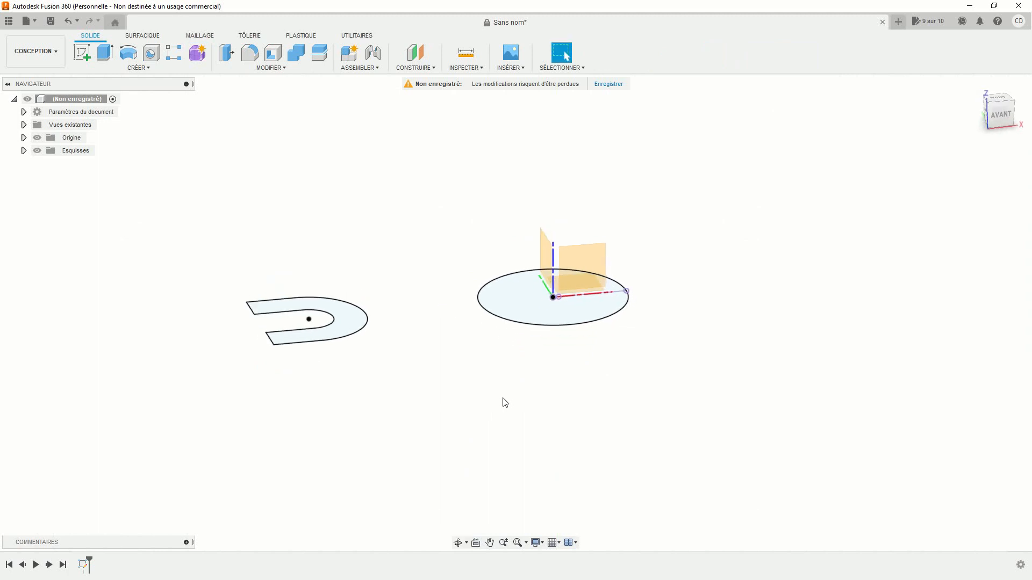
pyautogui.click(104, 52)
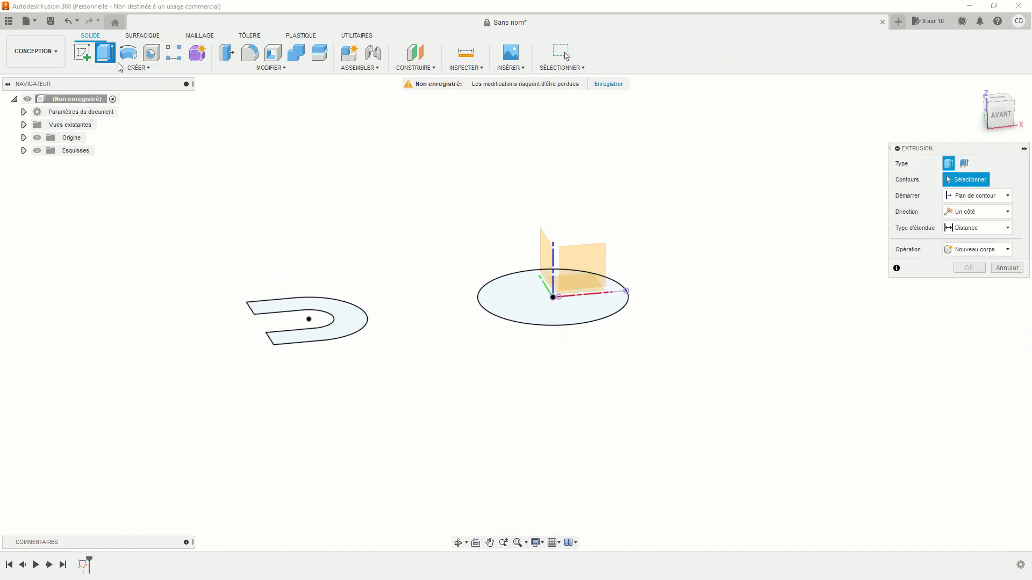
pyautogui.click(522, 310)
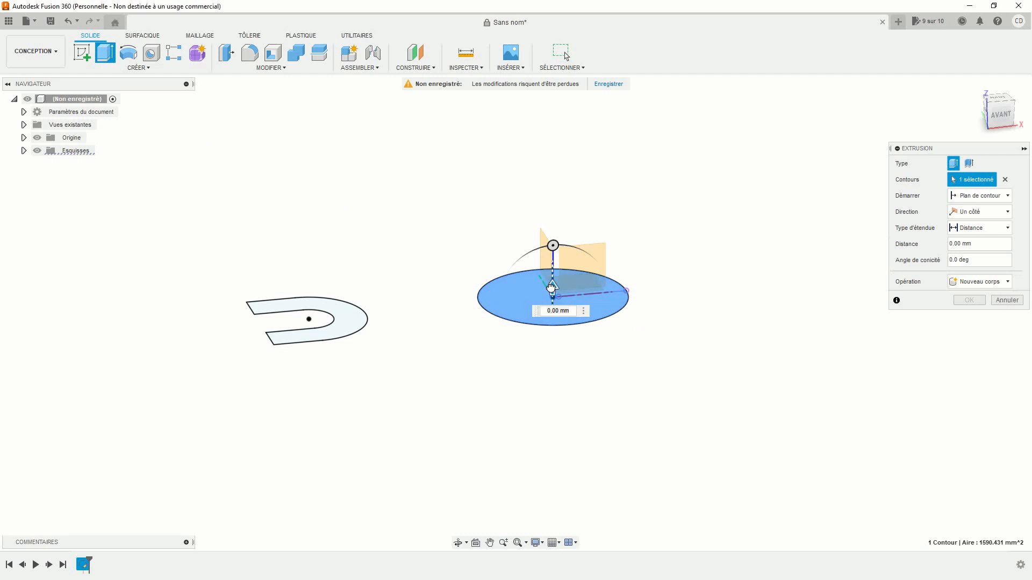
pyautogui.moveTo(550, 284); pyautogui.dragTo(548, 189)
pyautogui.press('Return')
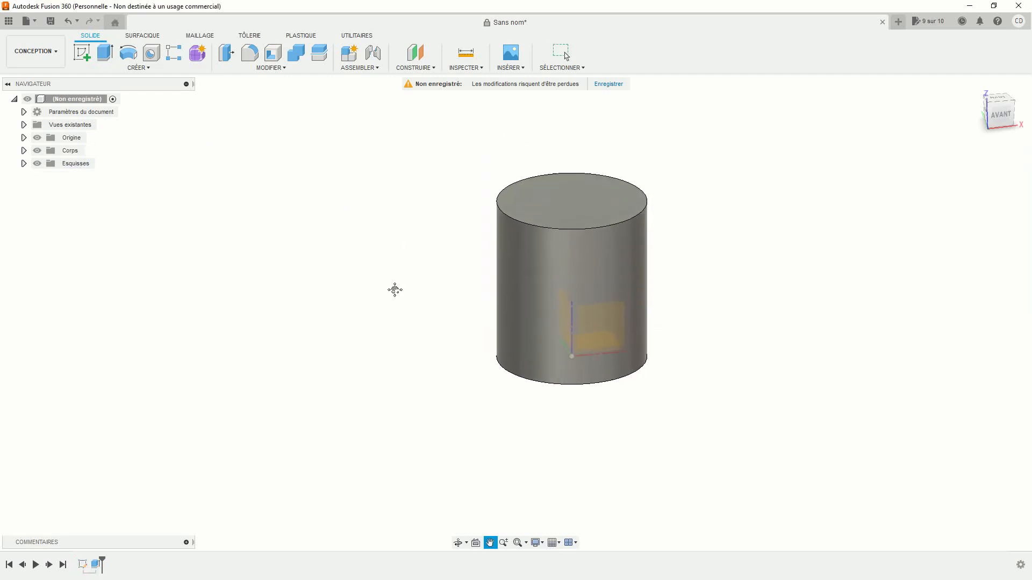
# - Show Esquisse1 again and extrude its U profile upward 20 mm as a new body
pyautogui.click(24, 164)
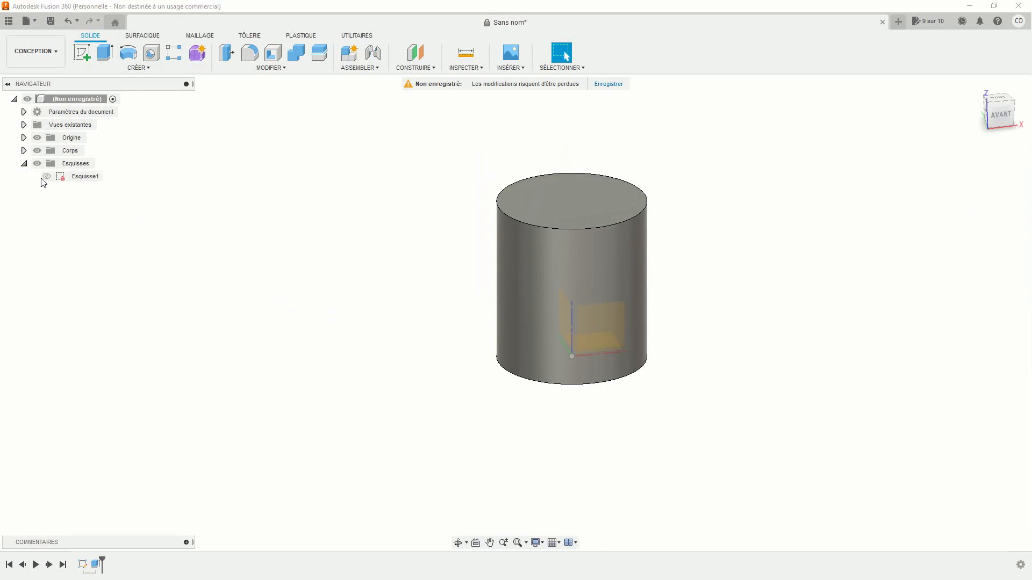
pyautogui.click(45, 177)
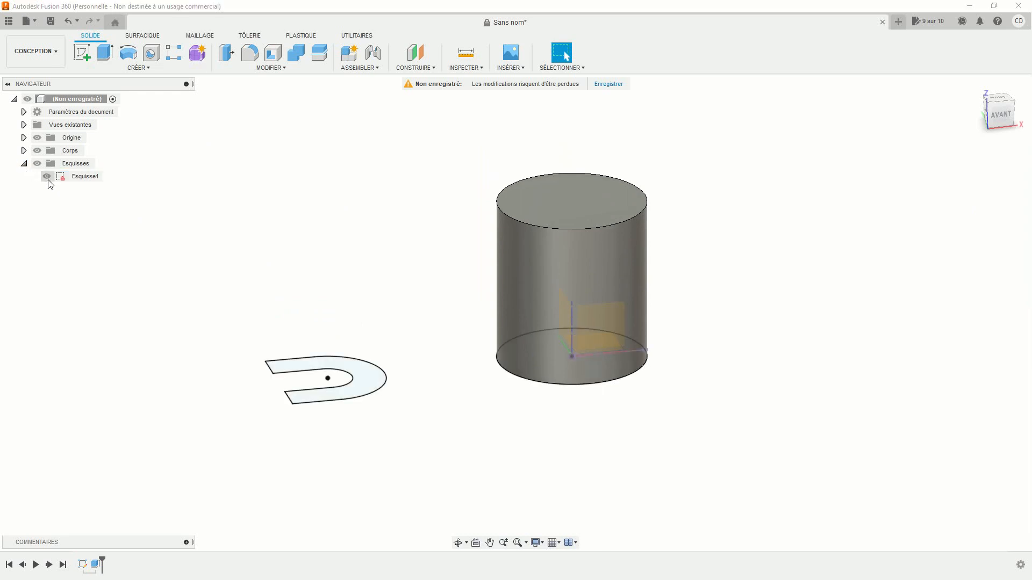
pyautogui.click(104, 52)
pyautogui.click(360, 376)
pyautogui.moveTo(353, 368); pyautogui.dragTo(355, 314)
pyautogui.write('20')
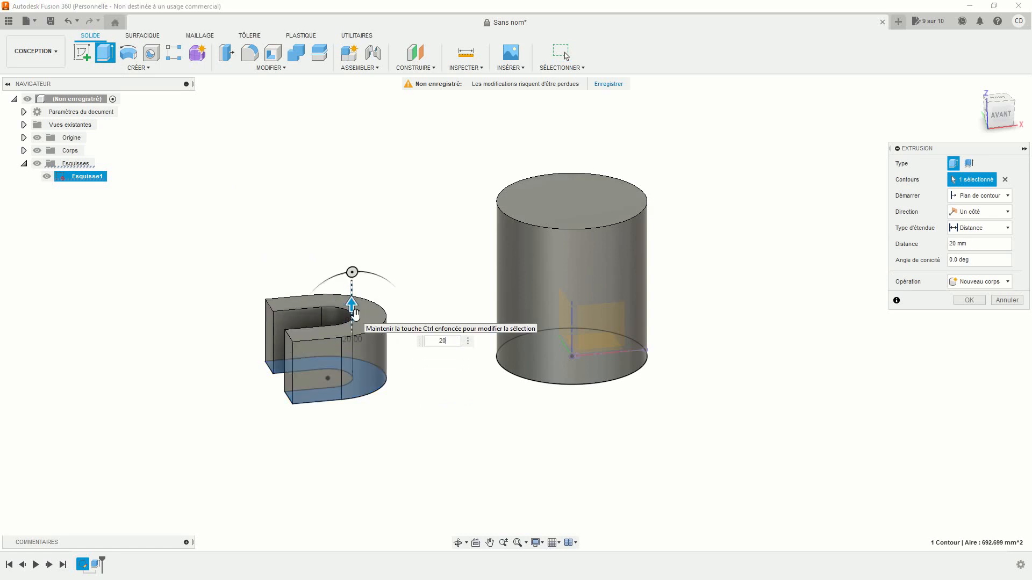
pyautogui.press('Return')
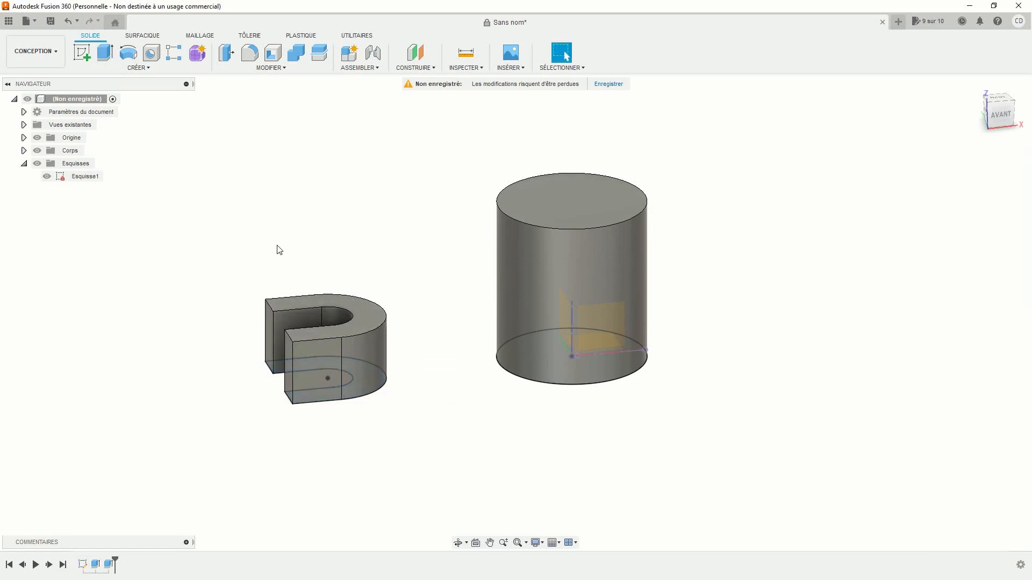
# - Hide Esquisse1 and construct an offset plane above the XY origin plane
pyautogui.click(48, 179)
pyautogui.click(47, 178)
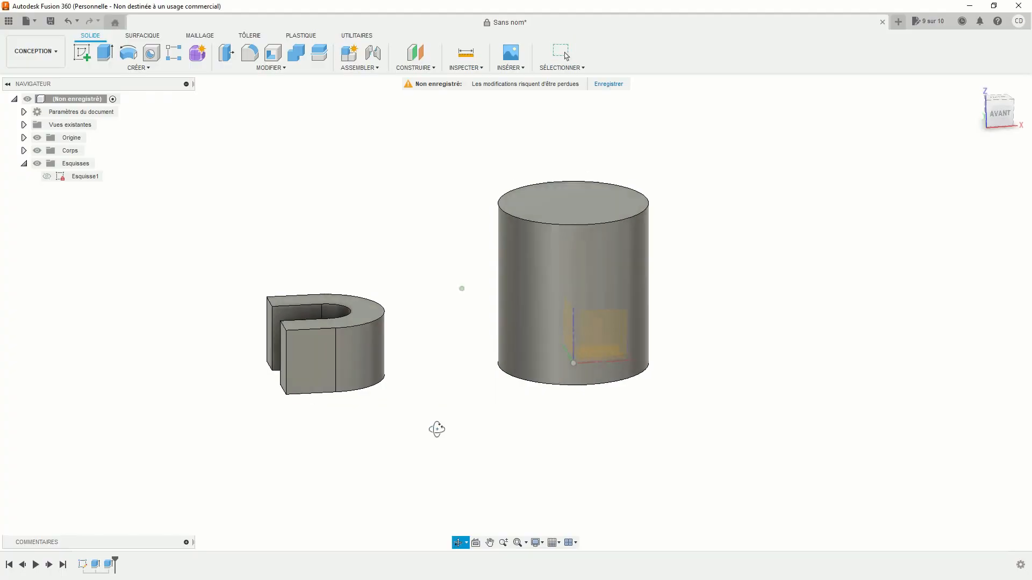
pyautogui.moveTo(437, 428)
pyautogui.keyDown('shift'); pyautogui.mouseDown(button='middle')
pyautogui.moveTo(421, 403)
pyautogui.moveTo(393, 255)
pyautogui.mouseUp(button='middle'); pyautogui.keyUp('shift')
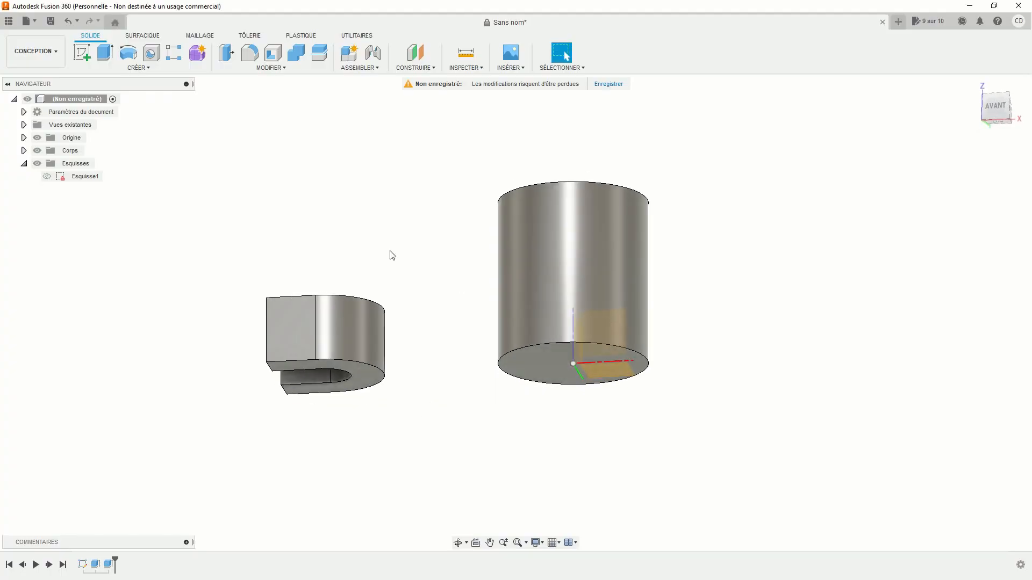
pyautogui.click(415, 52)
pyautogui.click(597, 377)
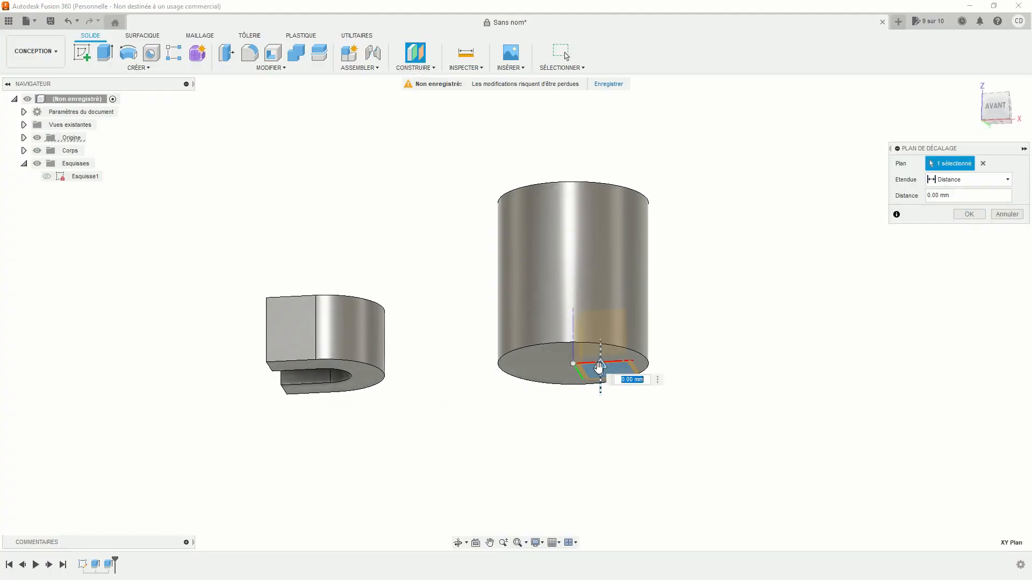
pyautogui.moveTo(600, 368); pyautogui.dragTo(603, 335)
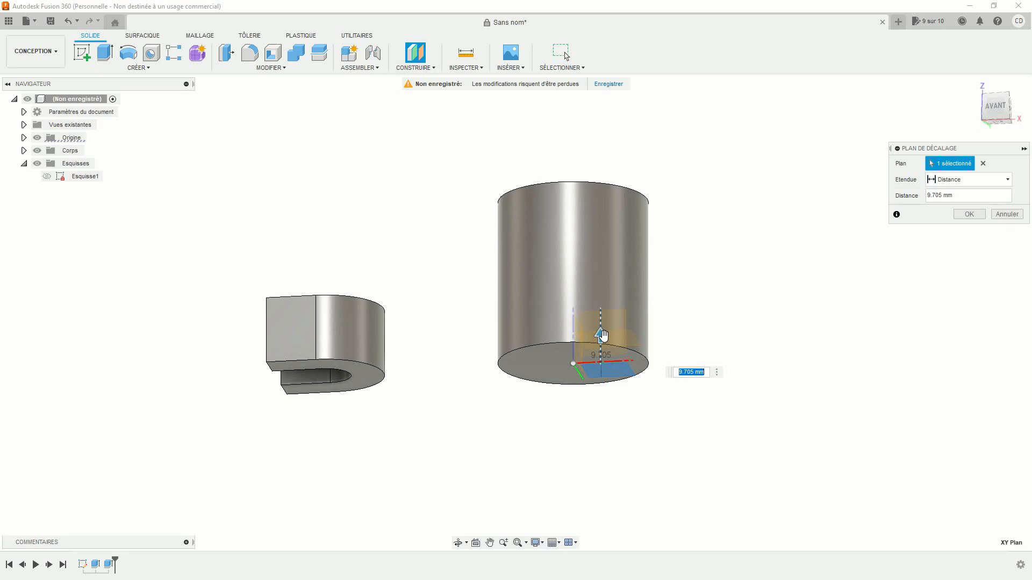
pyautogui.press('Return')
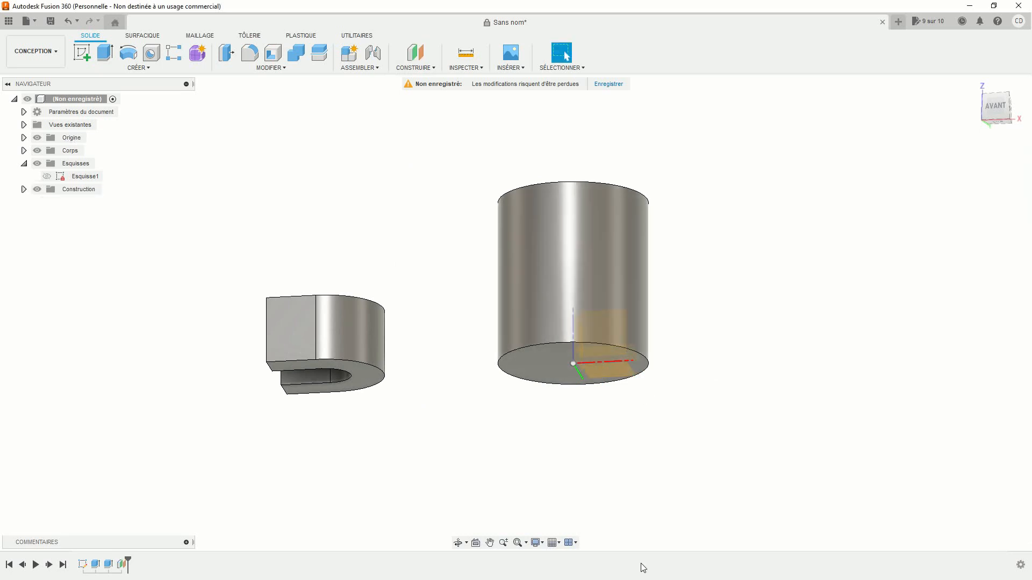
# - Start a sketch on the offset plane and project the U body's outer arc and the cylinder's circular edge into it
pyautogui.keyDown('shift'); pyautogui.moveTo(642, 567); pyautogui.dragTo(598, 514, button='middle'); pyautogui.keyUp('shift')
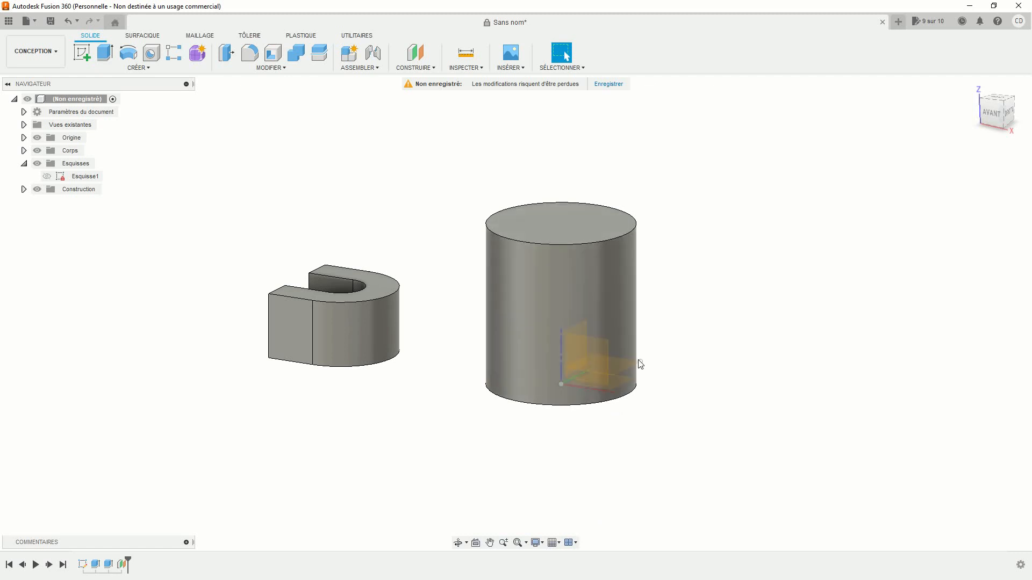
pyautogui.click(81, 52)
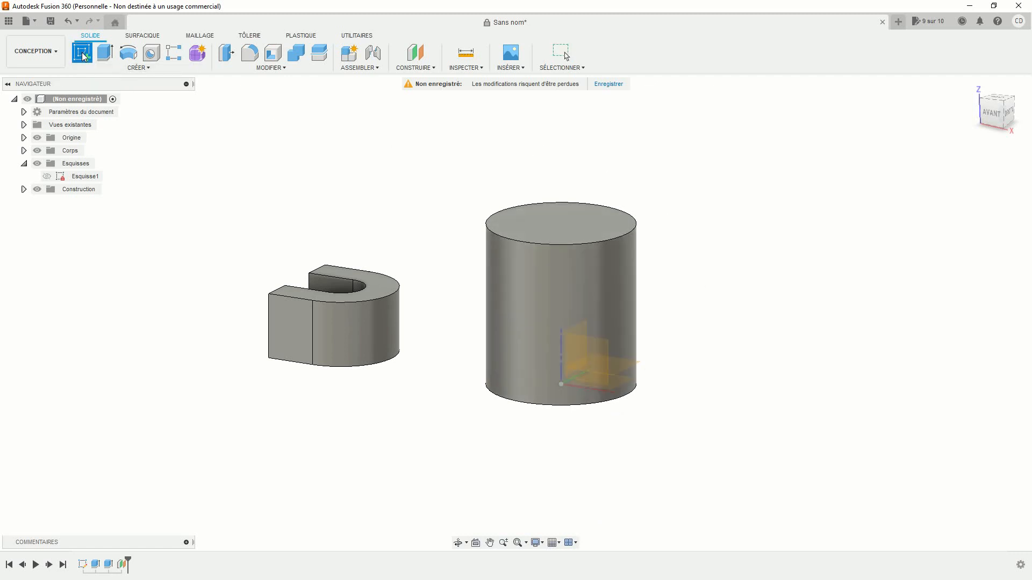
pyautogui.click(622, 372)
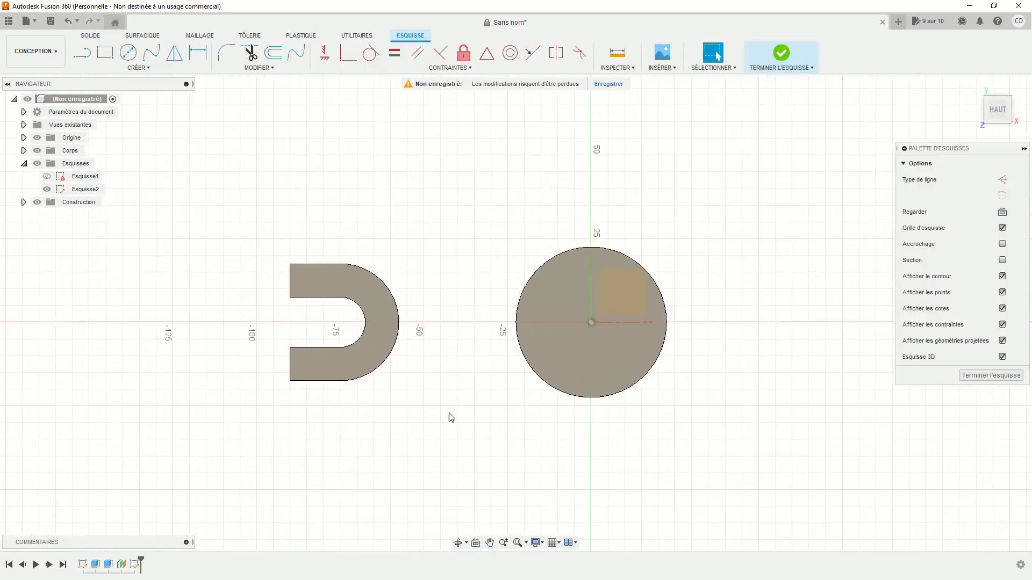
pyautogui.click(139, 68)
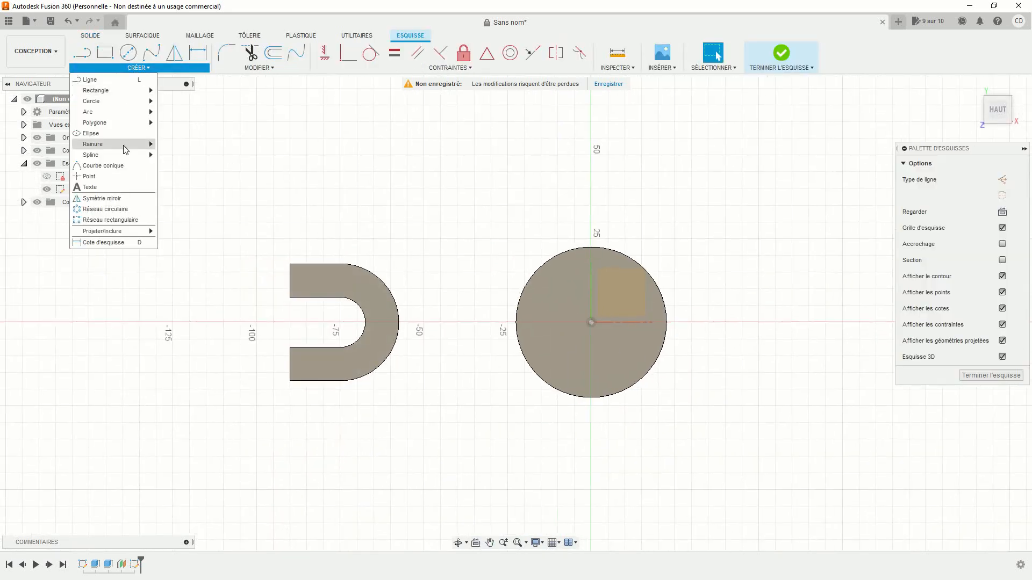
pyautogui.moveTo(120, 235)
pyautogui.click(175, 231)
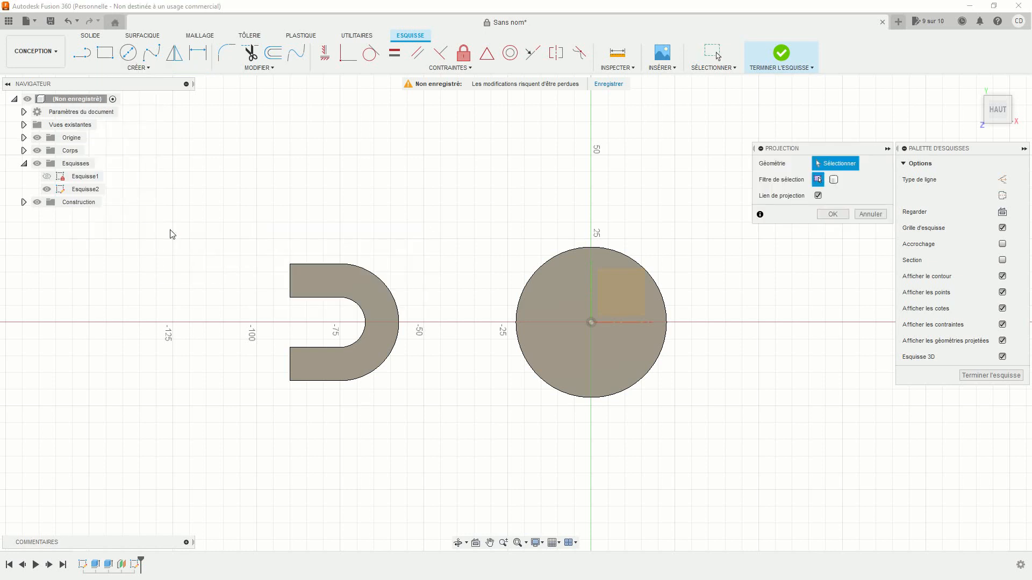
pyautogui.click(386, 286)
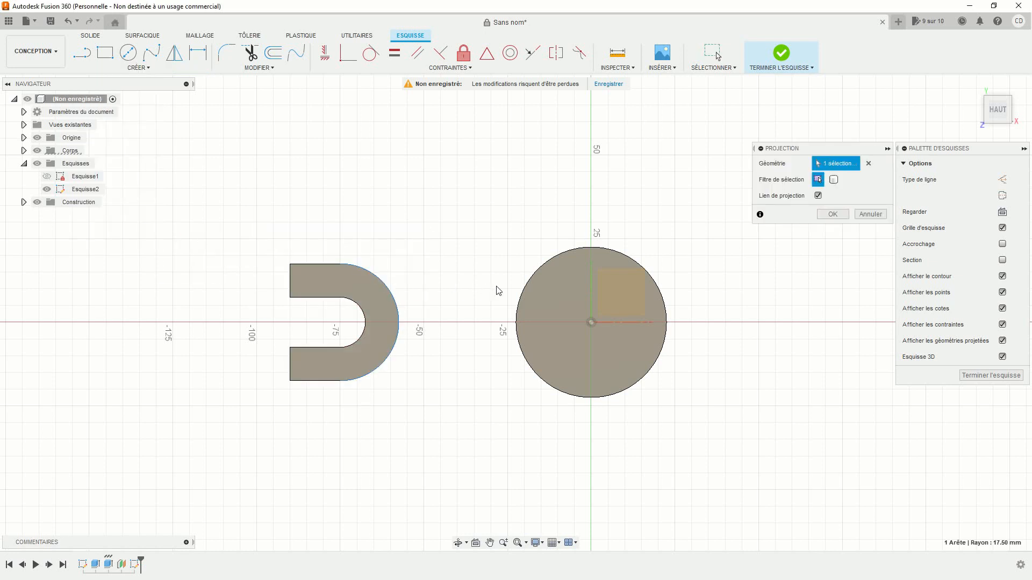
pyautogui.click(521, 299)
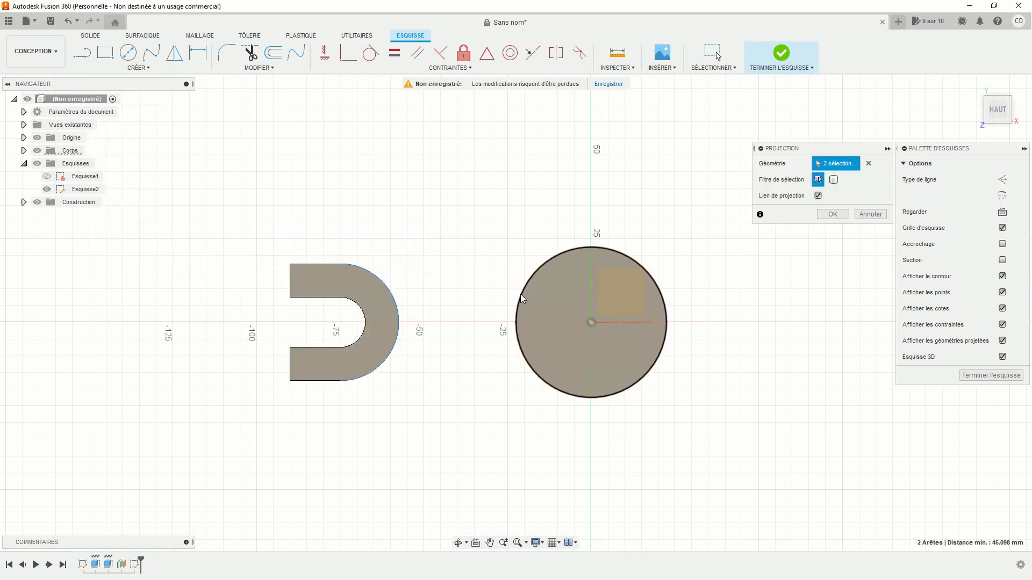
pyautogui.click(838, 215)
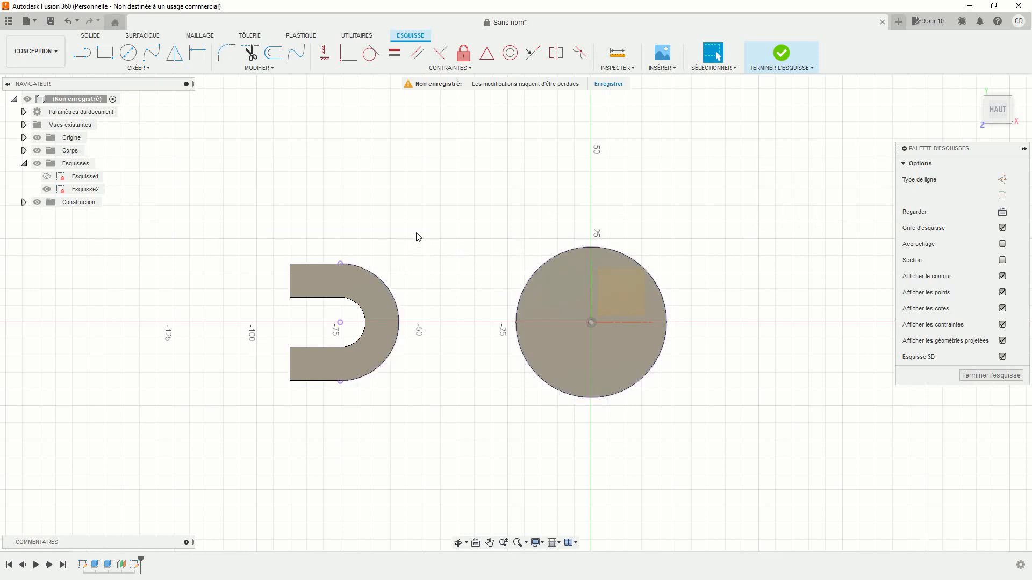
# - Draw two horizontal lines about 61 mm long from the outer arc's endpoints to the projected circle, and finish the sketch
pyautogui.click(82, 52)
pyautogui.click(340, 264)
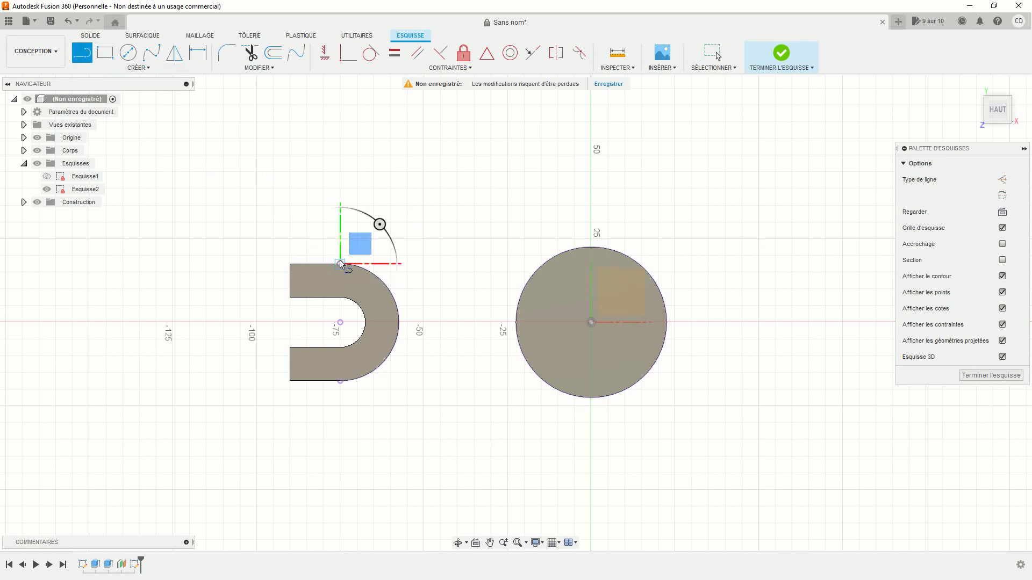
pyautogui.click(544, 264)
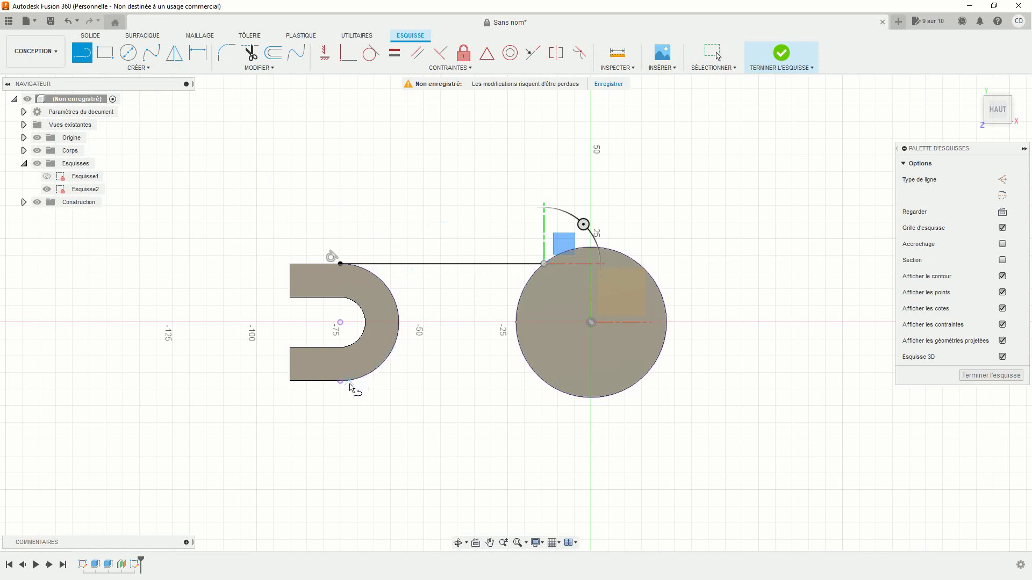
pyautogui.press('Escape')
pyautogui.click(340, 381)
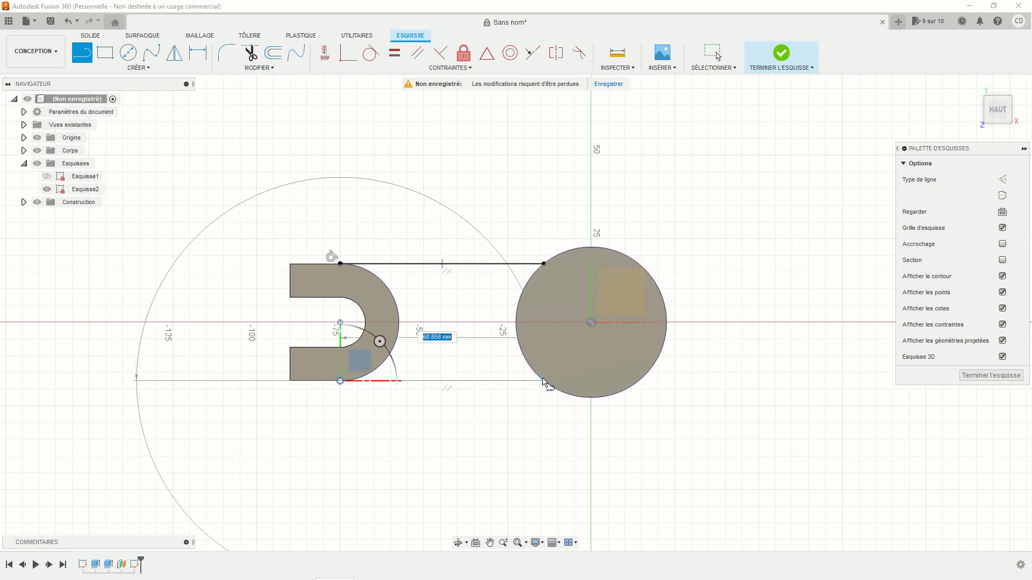
pyautogui.click(543, 381)
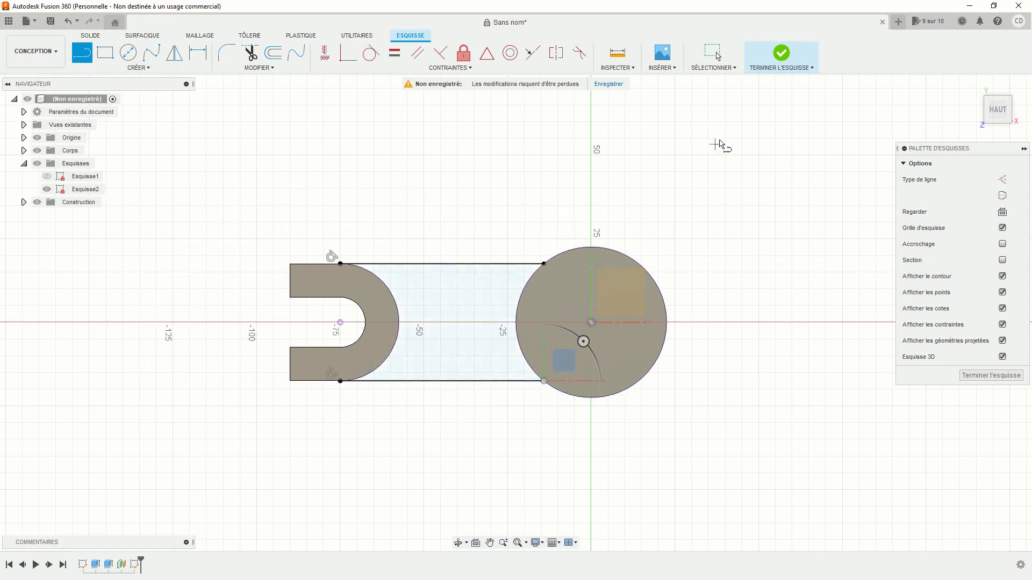
pyautogui.click(781, 52)
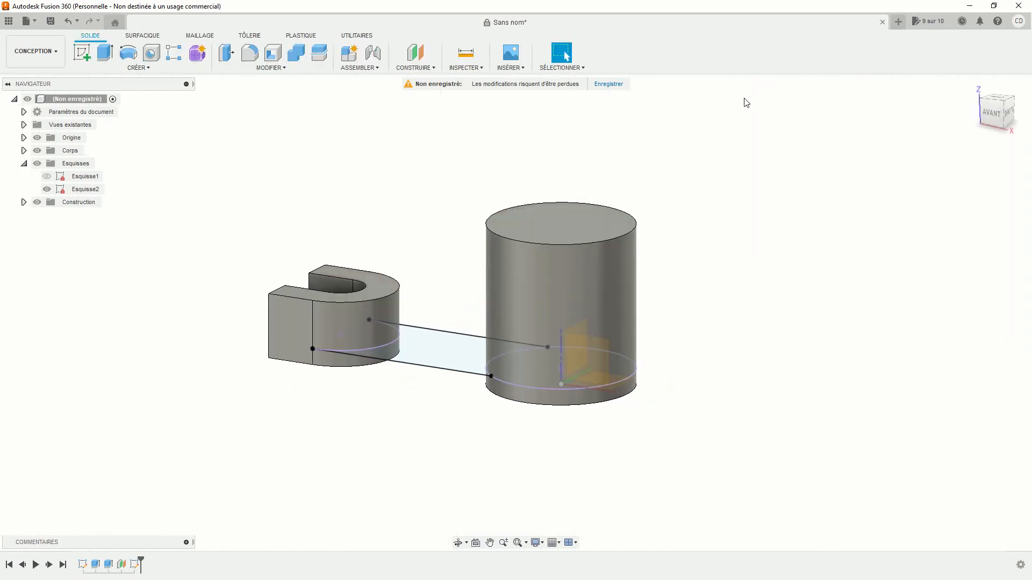
# - Extrude the region between the U body and the cylinder upward 10 mm, joining it to both bodies
pyautogui.click(106, 52)
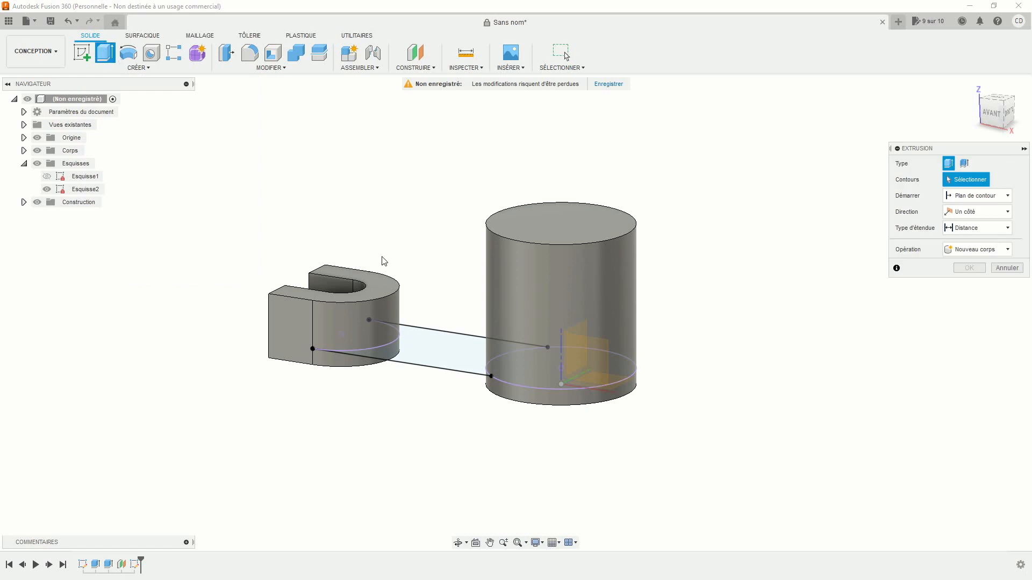
pyautogui.click(427, 345)
pyautogui.moveTo(429, 344); pyautogui.dragTo(433, 323)
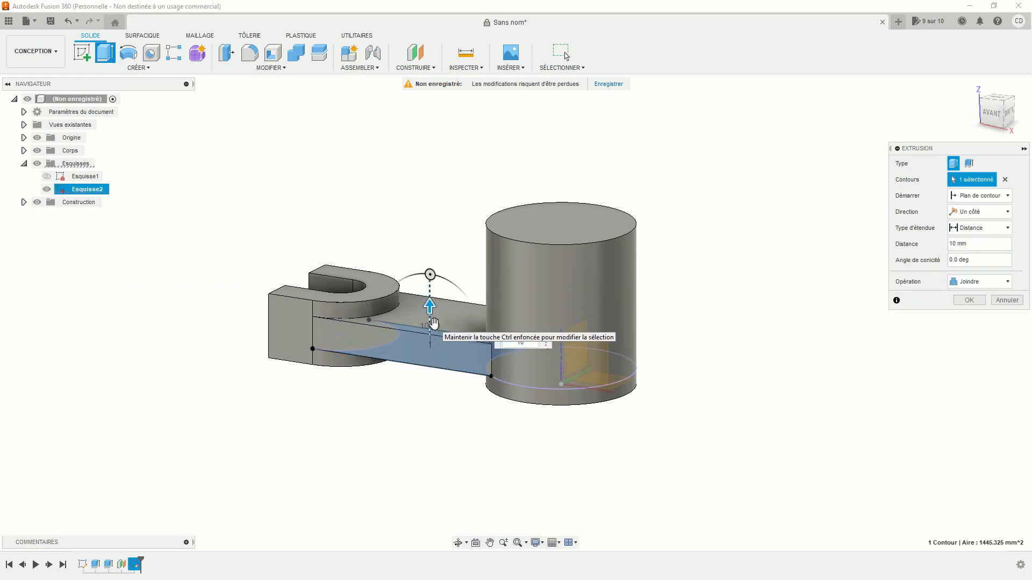
pyautogui.press('Return')
pyautogui.keyDown('shift'); pyautogui.moveTo(398, 424); pyautogui.dragTo(426, 440, button='middle'); pyautogui.keyUp('shift')
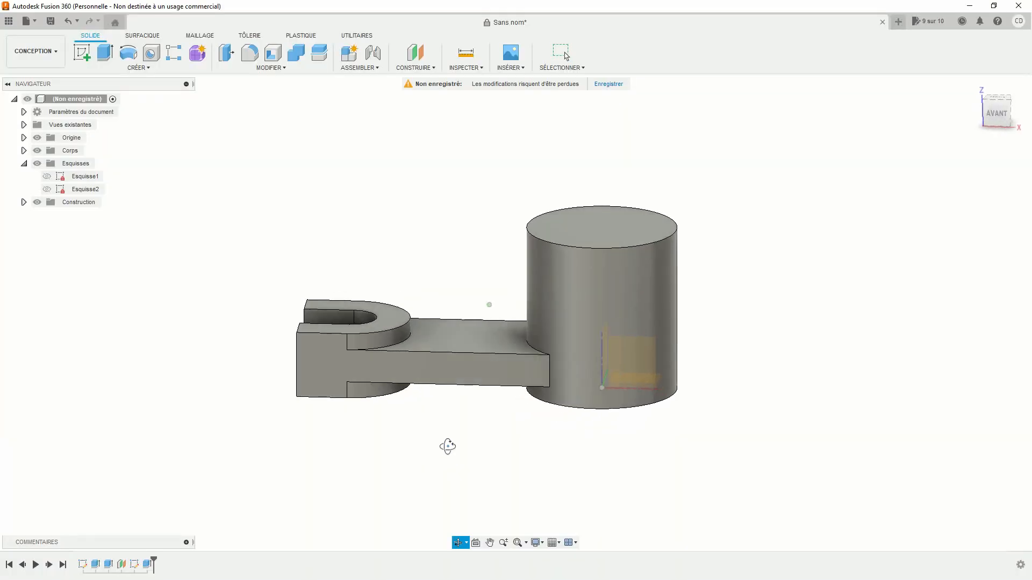
pyautogui.keyDown('shift'); pyautogui.moveTo(447, 444); pyautogui.dragTo(469, 454, button='middle'); pyautogui.keyUp('shift')
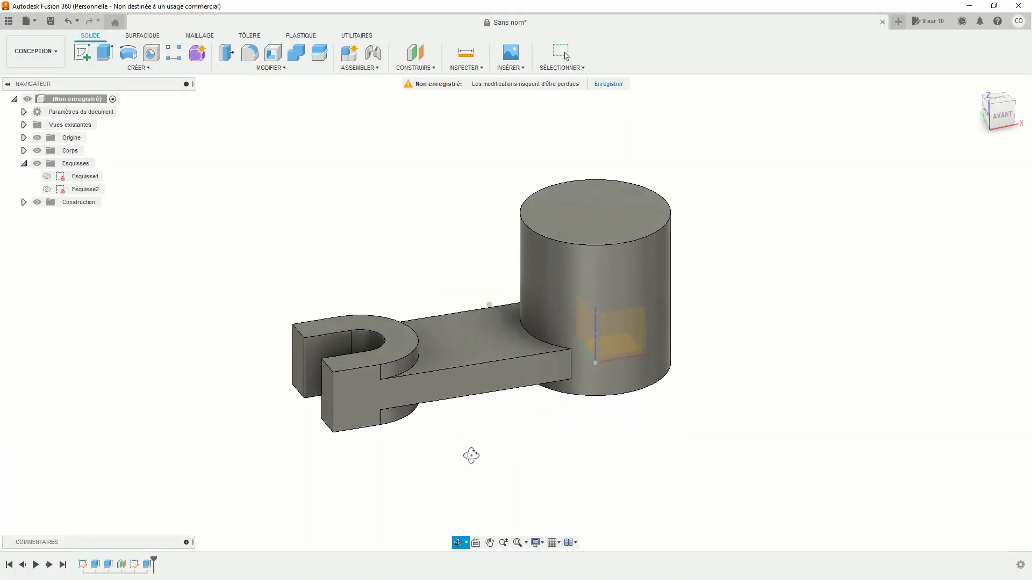
# - Start a sketch on the front XZ origin plane and project the U body's upper arc edge and the cylinder's upper rim point into it
pyautogui.click(82, 53)
pyautogui.click(626, 317)
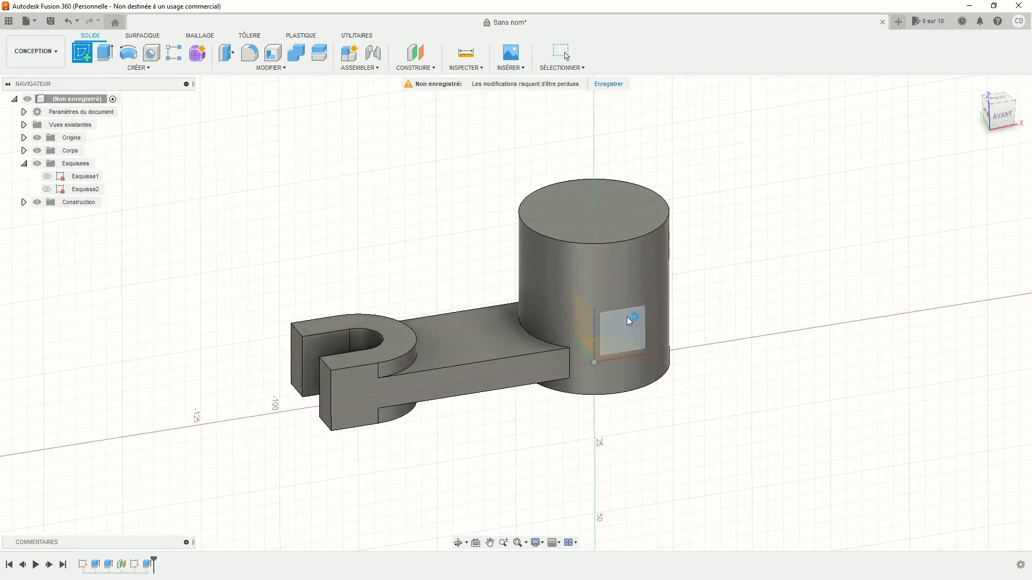
pyautogui.moveTo(610, 356); pyautogui.dragTo(632, 389, button='middle')
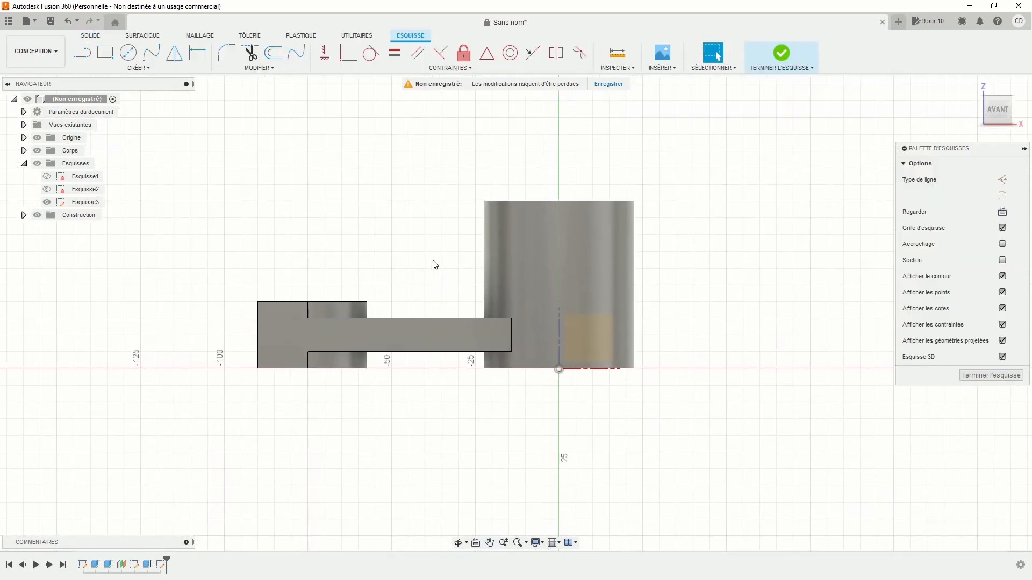
pyautogui.click(142, 67)
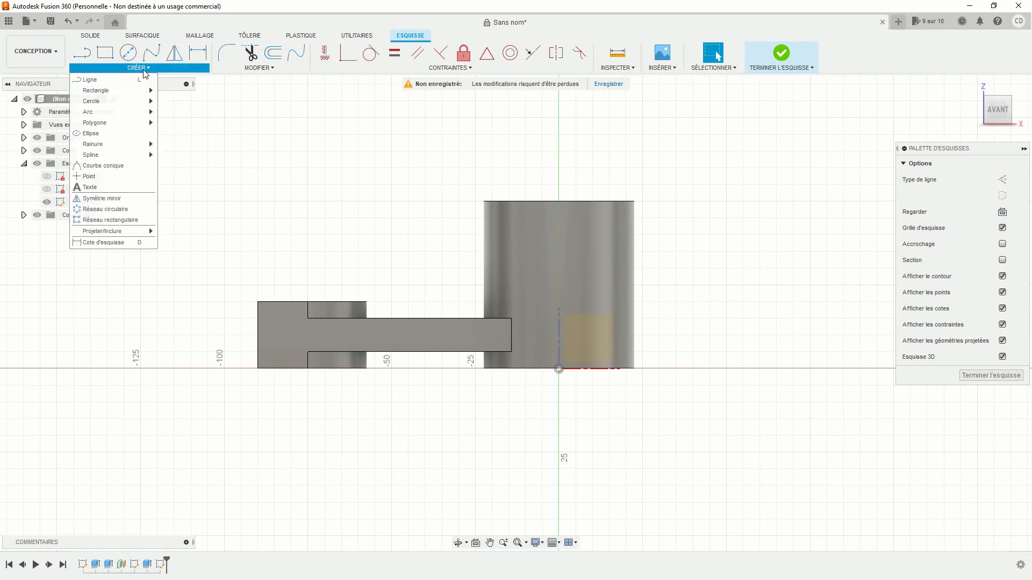
pyautogui.moveTo(137, 235)
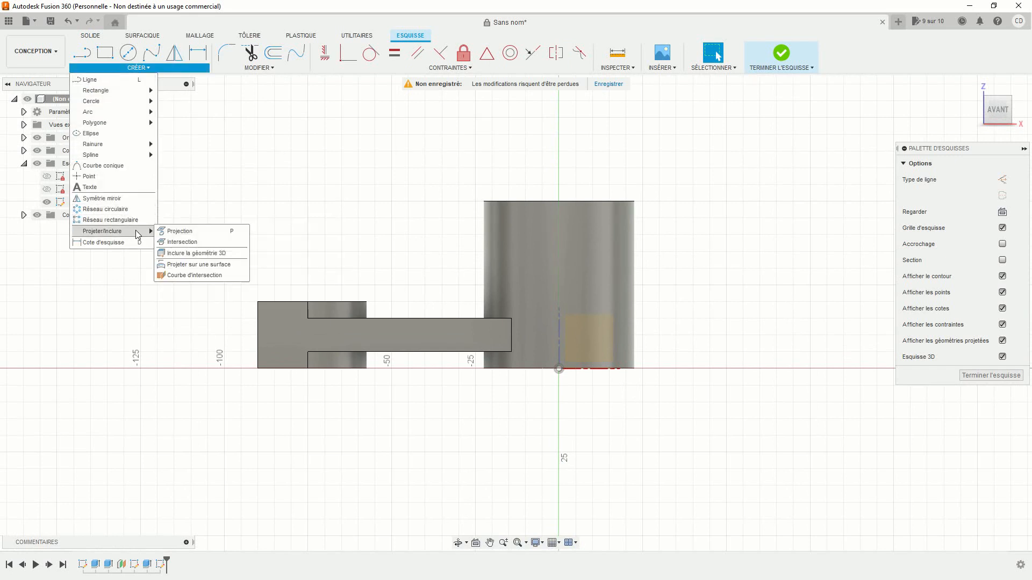
pyautogui.click(179, 231)
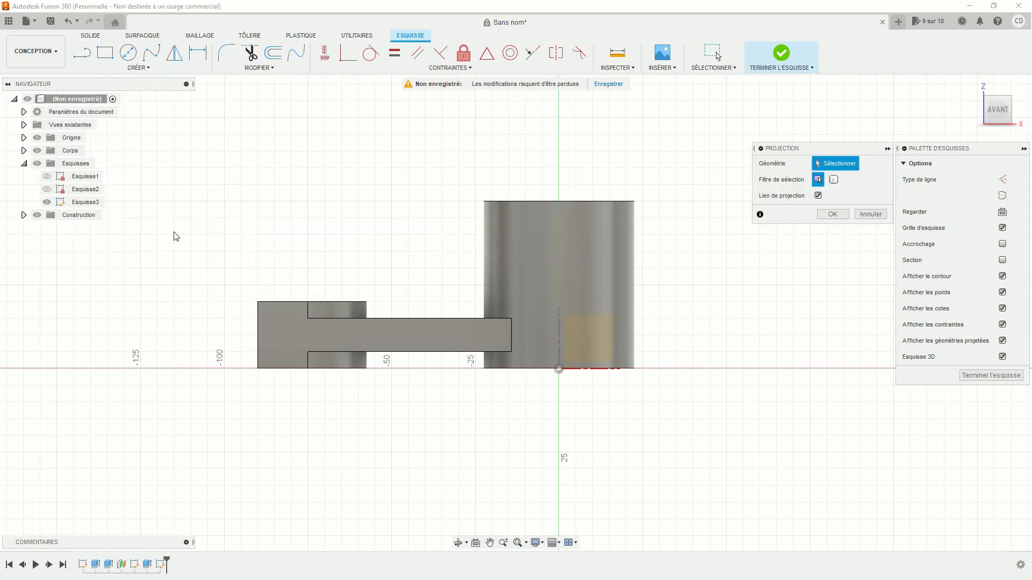
pyautogui.click(361, 301)
pyautogui.click(484, 202)
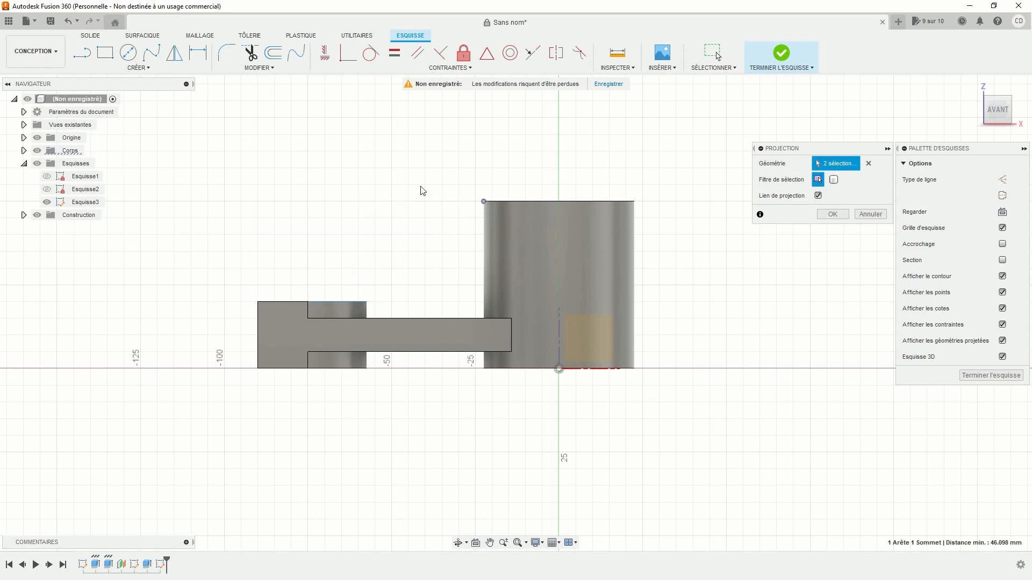
pyautogui.click(834, 215)
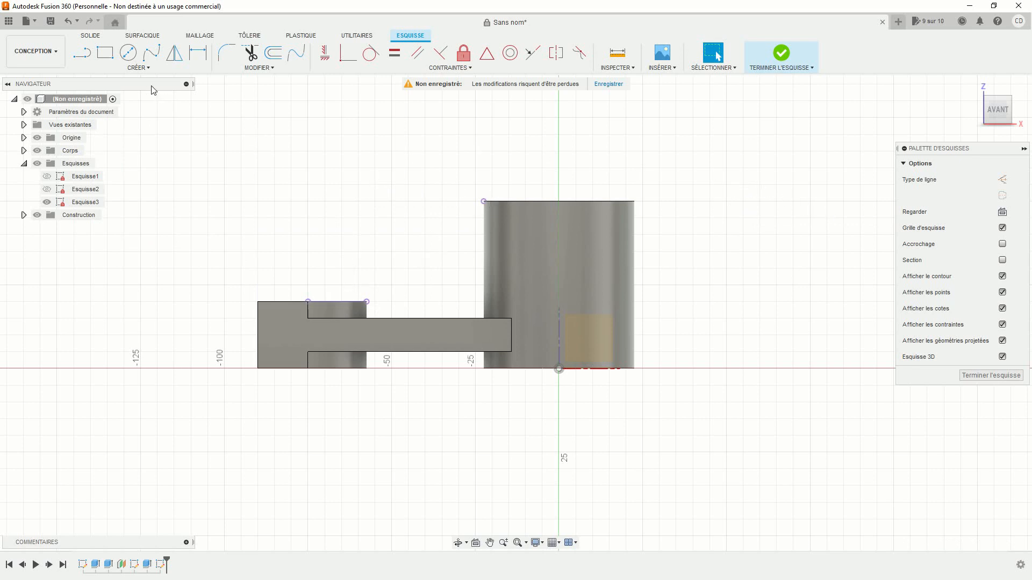
# - Draw a slanted line from the projected arc's end up to the cylinder's side and align its upper endpoint vertically with the projected rim point
pyautogui.press('l')
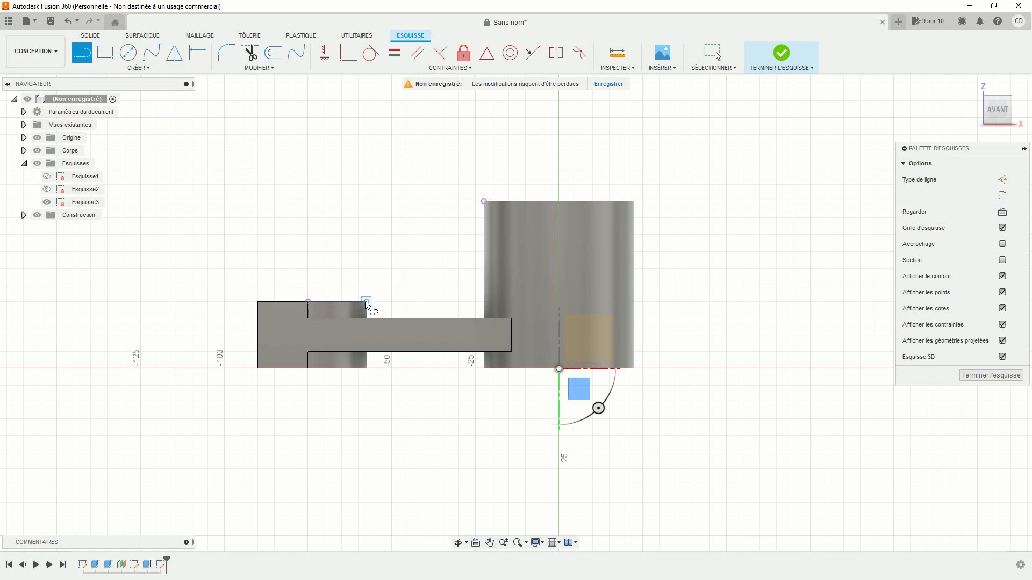
pyautogui.click(366, 302)
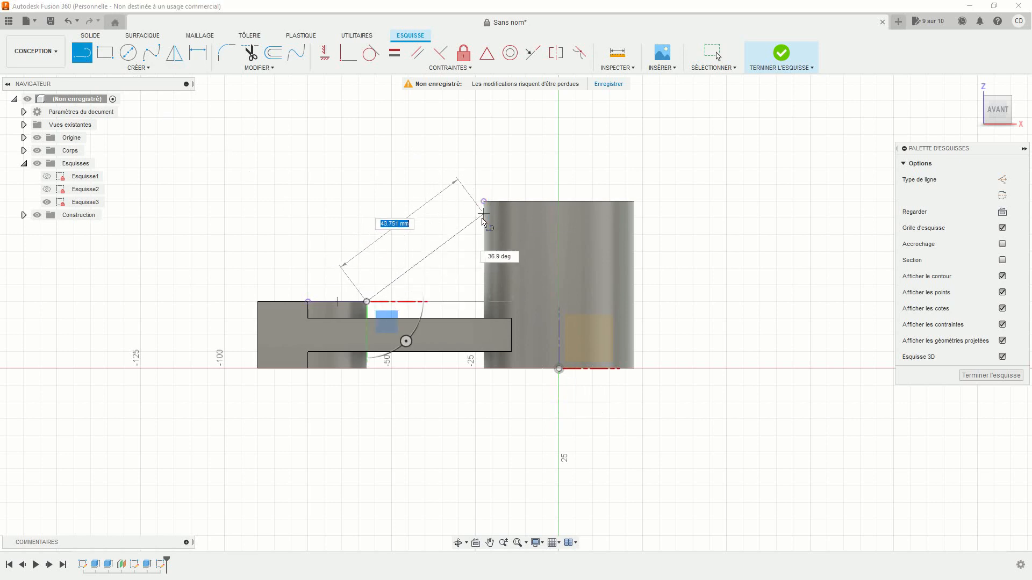
pyautogui.click(483, 227)
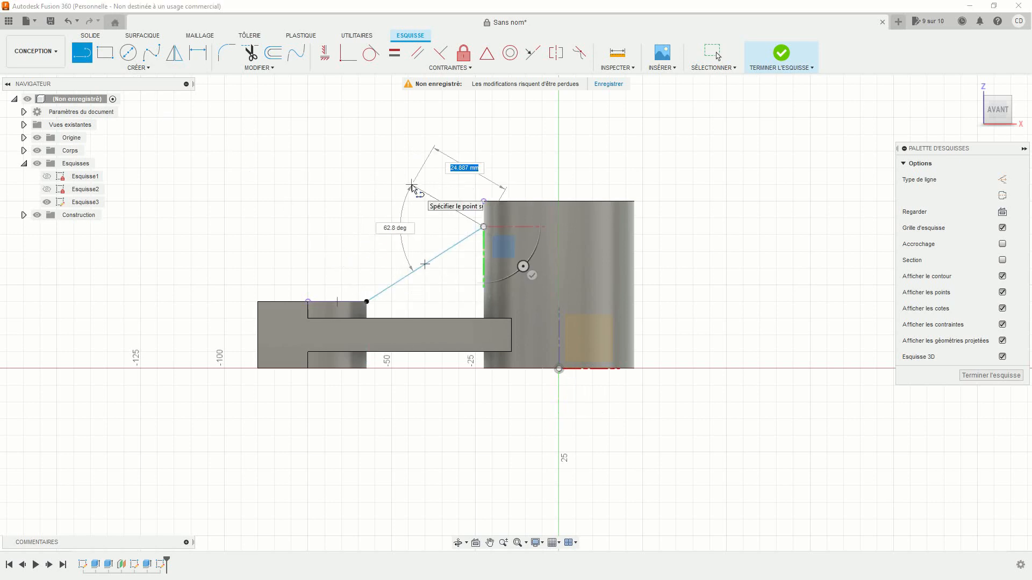
pyautogui.press('Escape')
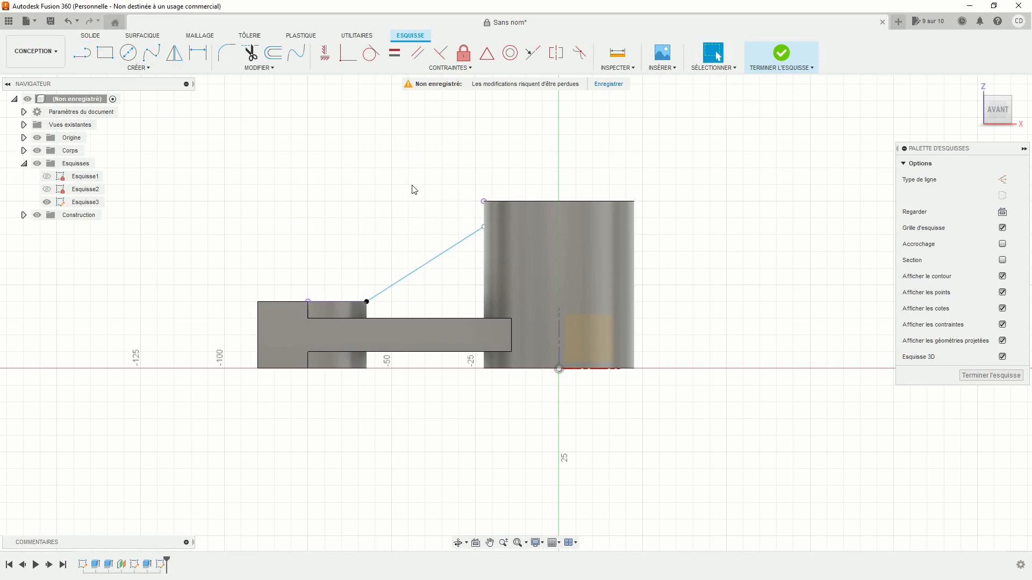
pyautogui.click(325, 53)
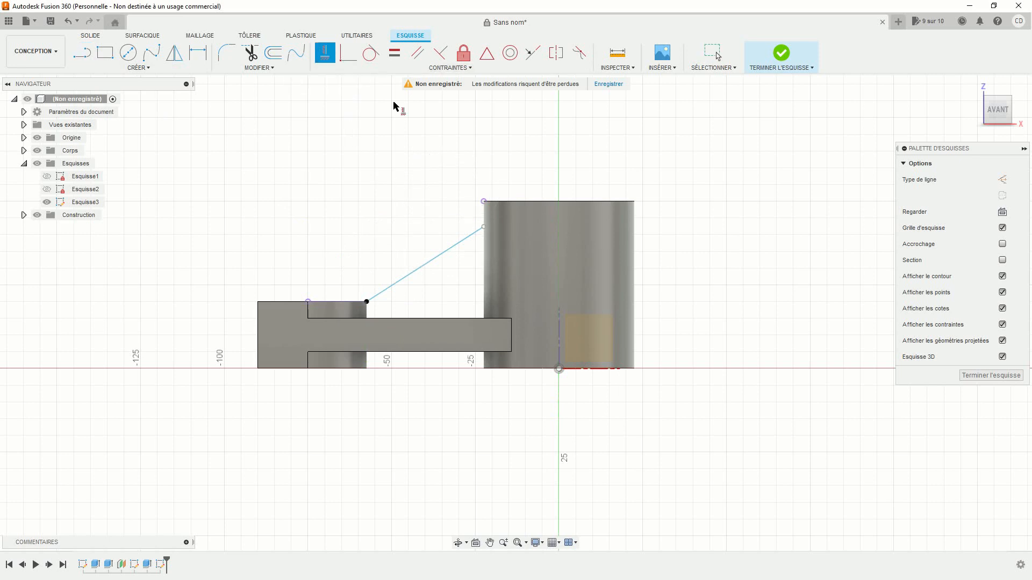
pyautogui.click(483, 202)
pyautogui.click(483, 228)
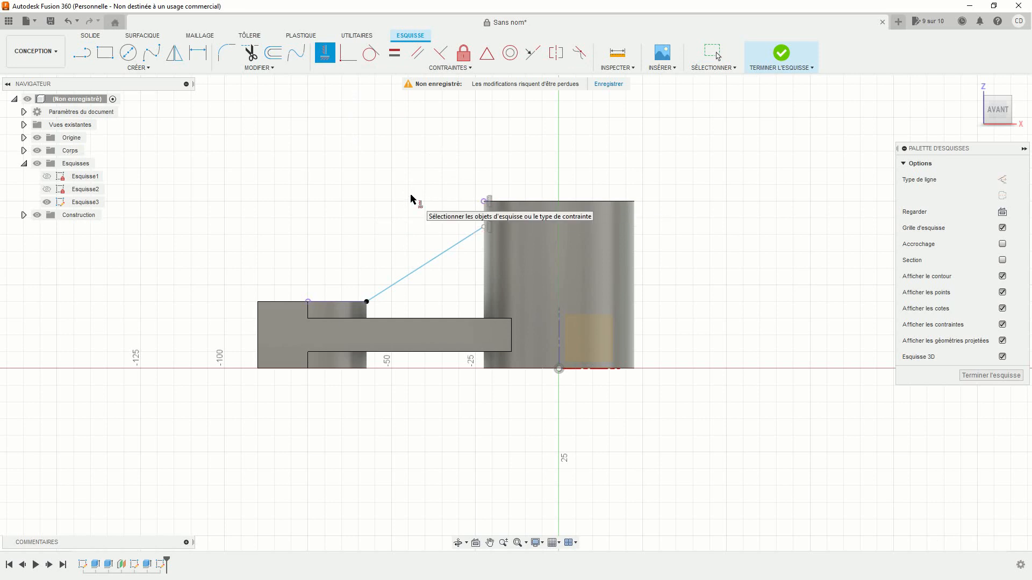
# - Dimension the slanted line's upper endpoint 1 mm below the projected rim point and finish the sketch
pyautogui.click(198, 53)
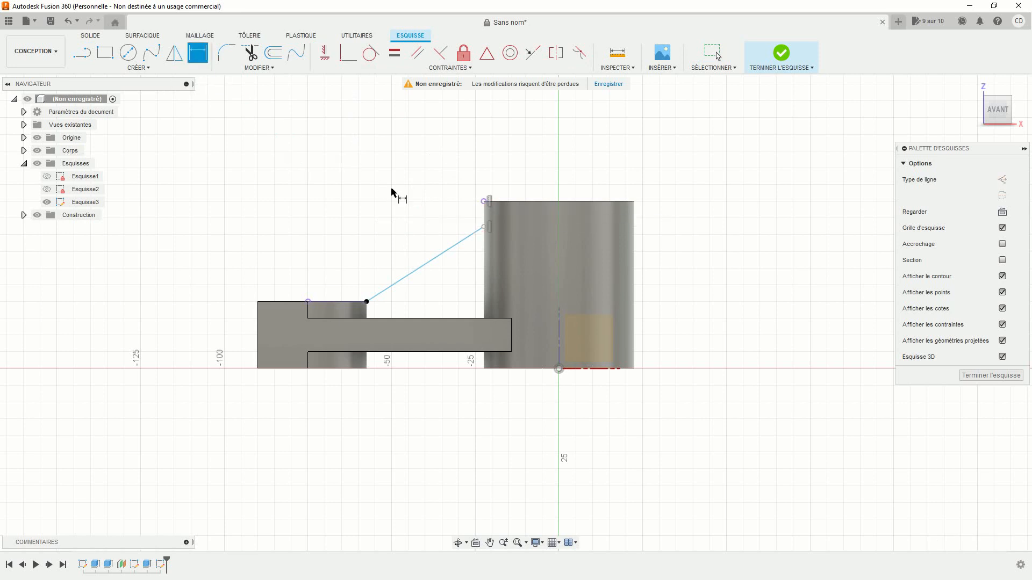
pyautogui.click(483, 226)
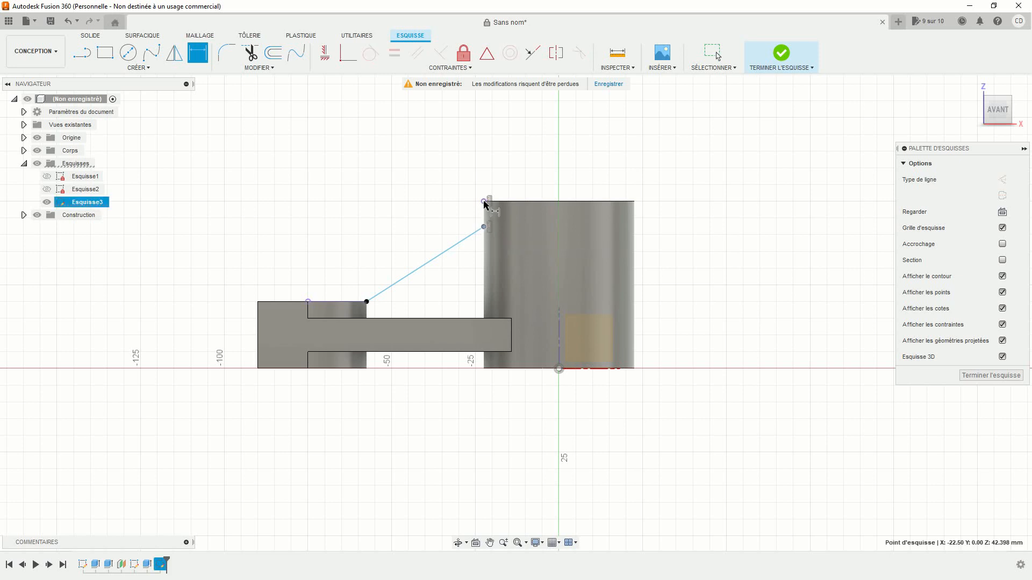
pyautogui.click(483, 202)
pyautogui.click(425, 166)
pyautogui.write('1')
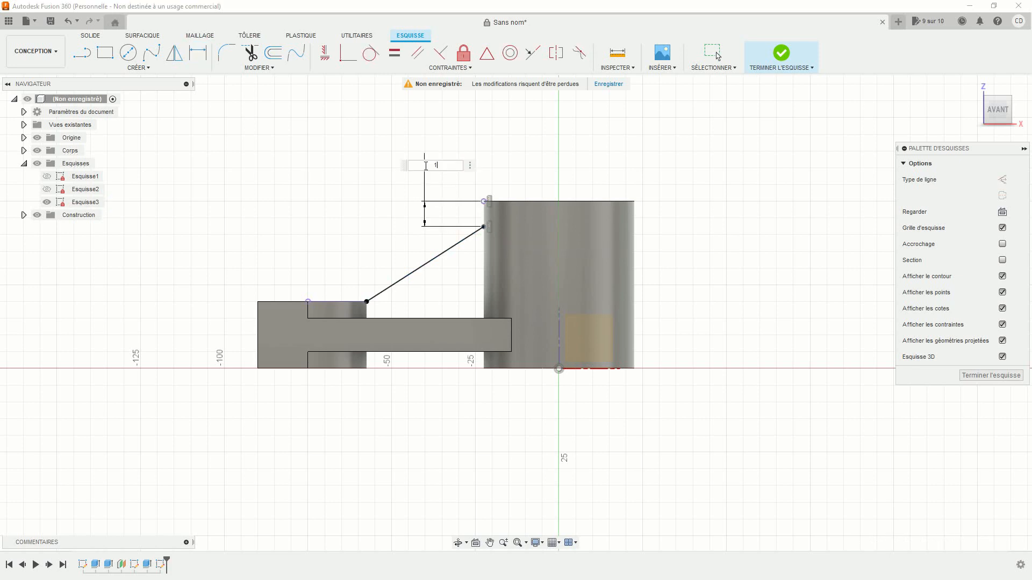
pyautogui.press('Return')
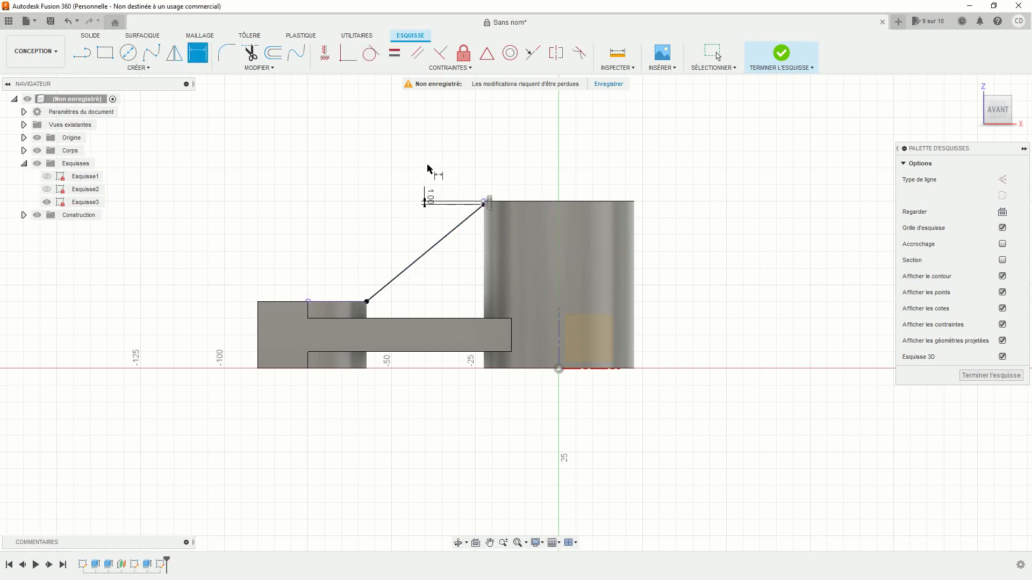
pyautogui.click(781, 53)
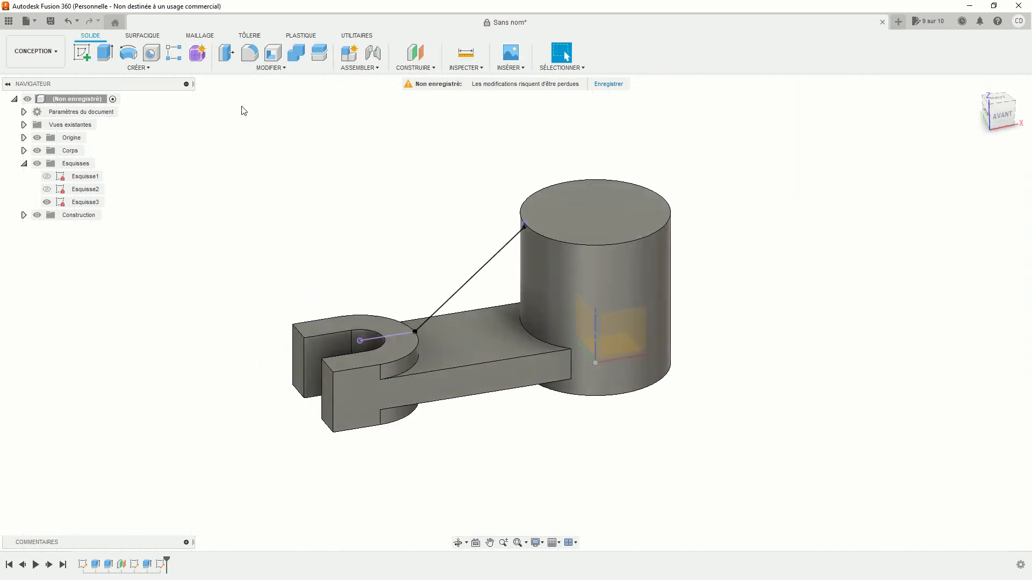
# - Create a 10 mm thick rib from the slanted sketch line between the U body and the cylinder
pyautogui.click(139, 67)
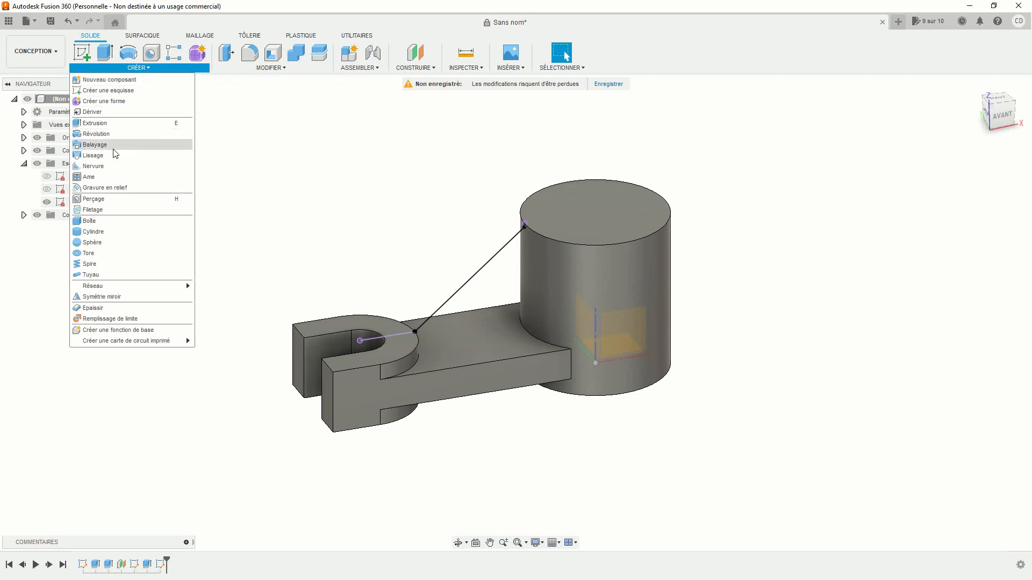
pyautogui.click(110, 168)
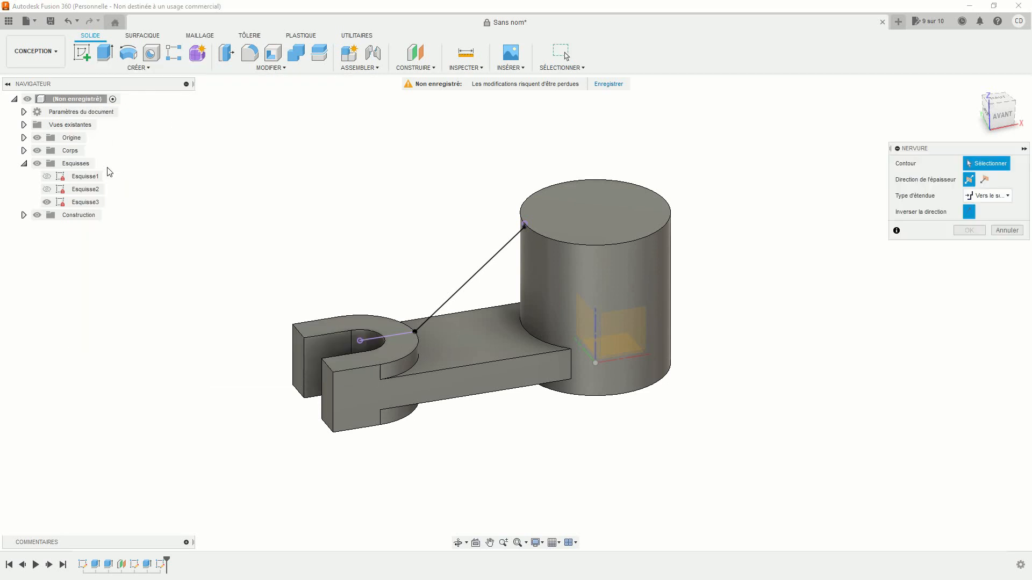
pyautogui.click(460, 293)
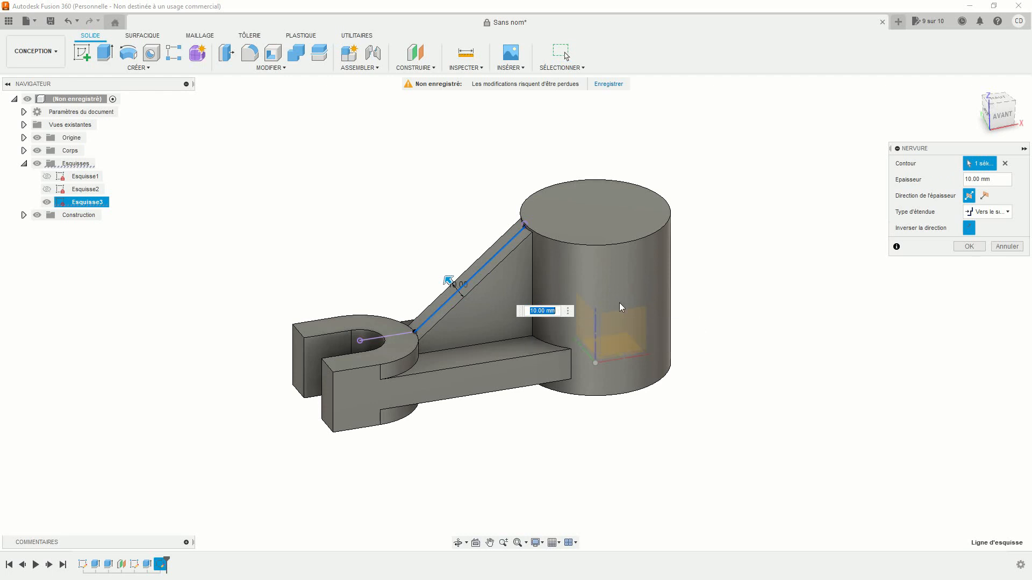
pyautogui.click(968, 246)
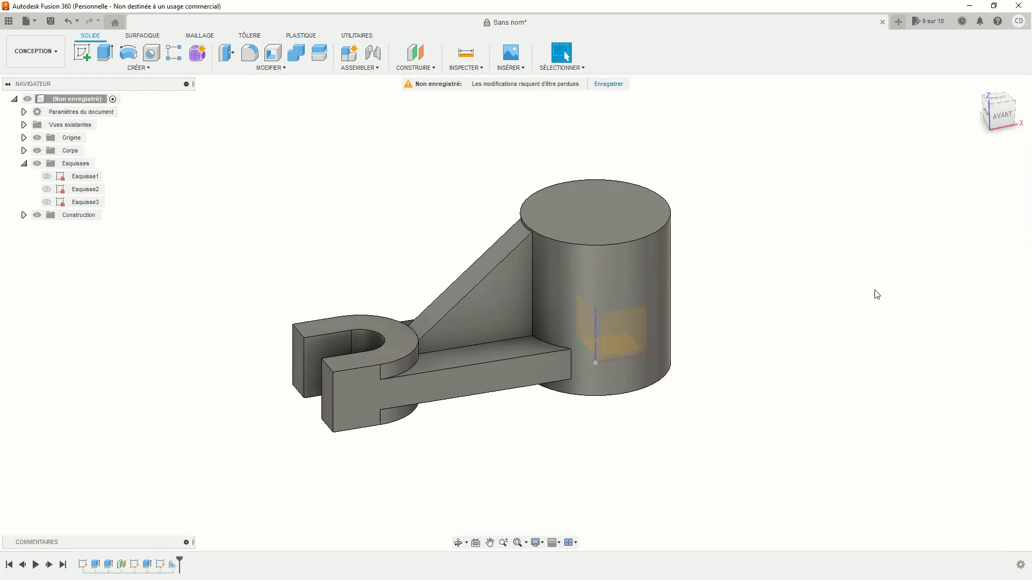
# - Sketch on the front XZ origin plane a closed round-ended profile about 19 mm high, running from the cylinder's axis out past its side opposite the arm
pyautogui.scroll(2, 477, 273)
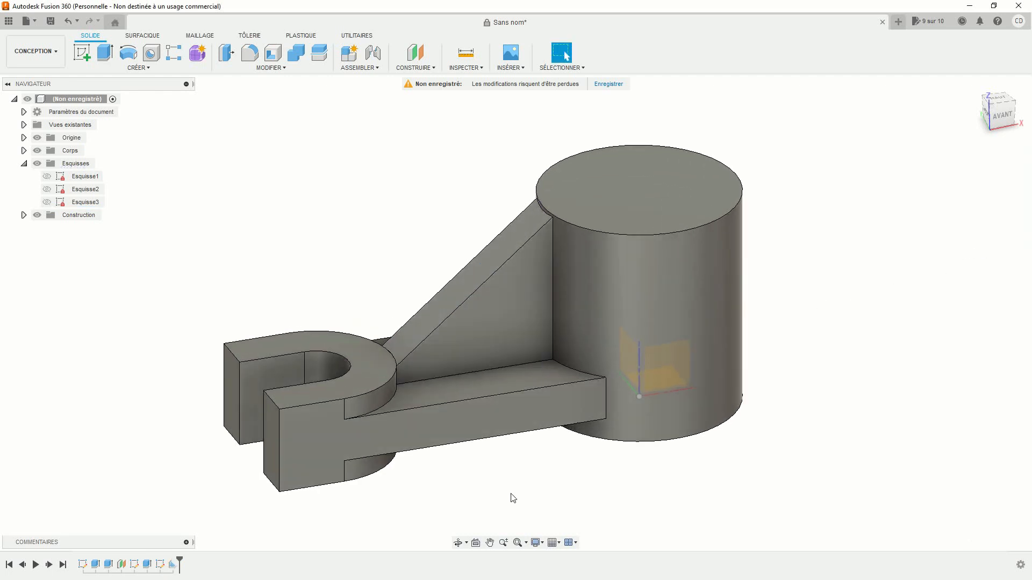
pyautogui.moveTo(511, 494)
pyautogui.keyDown('shift'); pyautogui.mouseDown(button='middle')
pyautogui.moveTo(518, 469)
pyautogui.moveTo(477, 490)
pyautogui.moveTo(476, 514)
pyautogui.moveTo(492, 457)
pyautogui.moveTo(525, 462)
pyautogui.mouseUp(button='middle'); pyautogui.keyUp('shift')
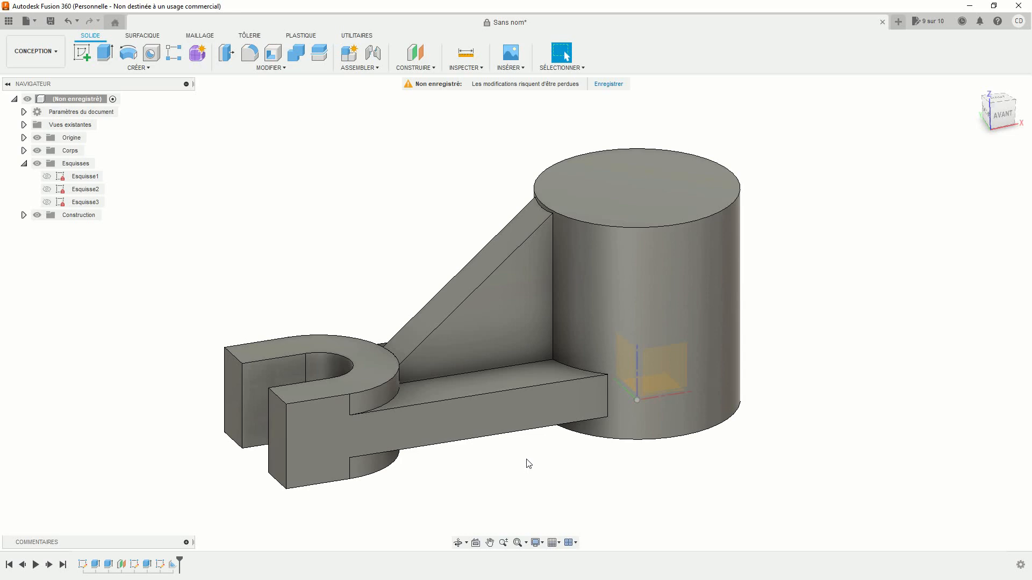
pyautogui.click(78, 57)
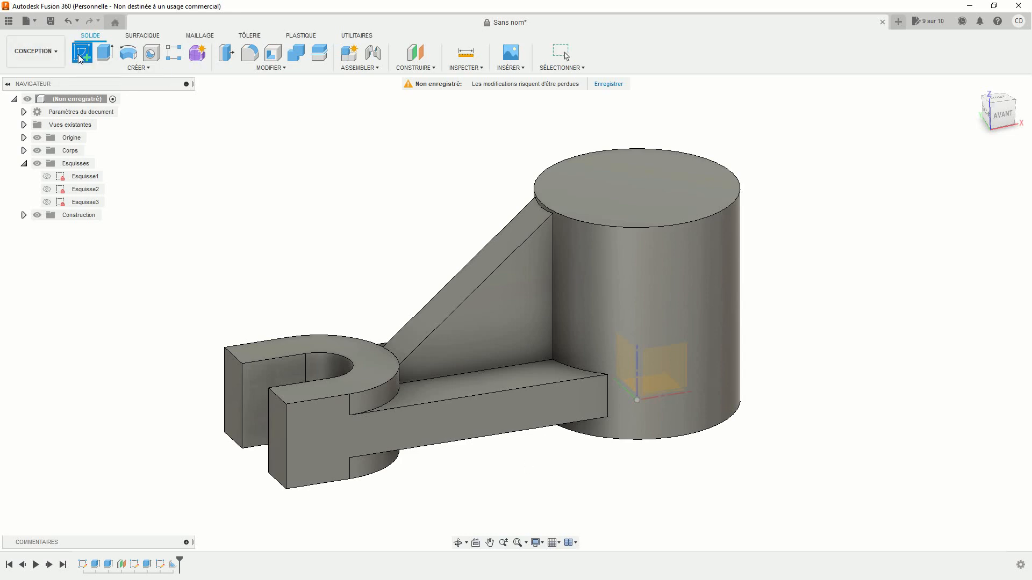
pyautogui.click(682, 359)
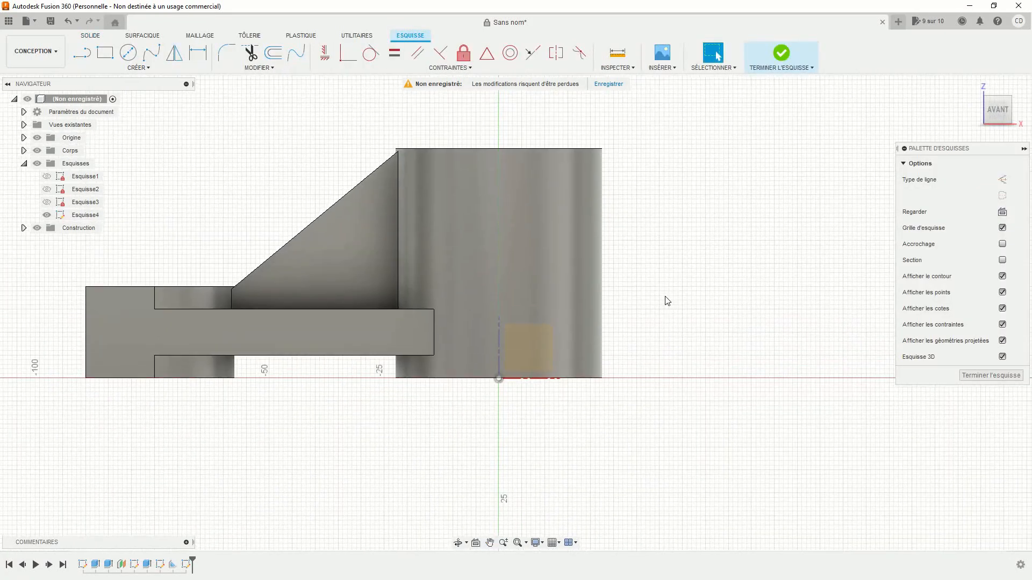
pyautogui.click(81, 52)
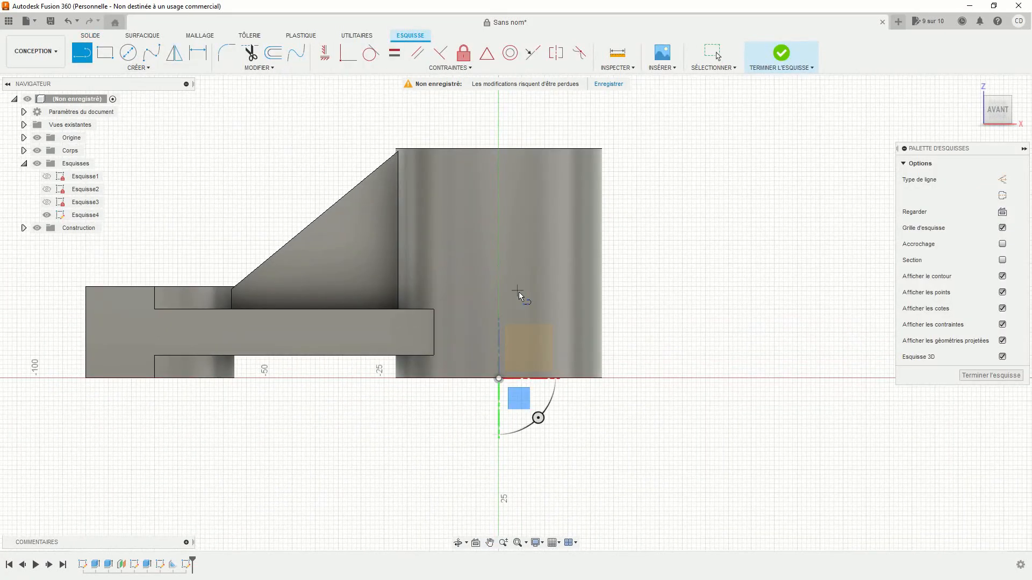
pyautogui.click(498, 213)
pyautogui.click(663, 213)
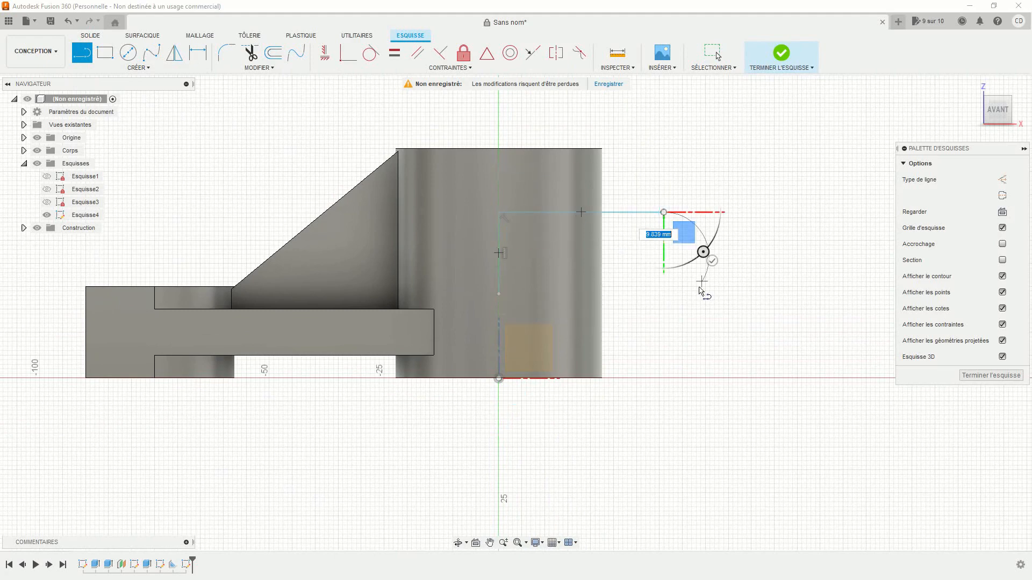
pyautogui.moveTo(672, 301); pyautogui.dragTo(664, 300)
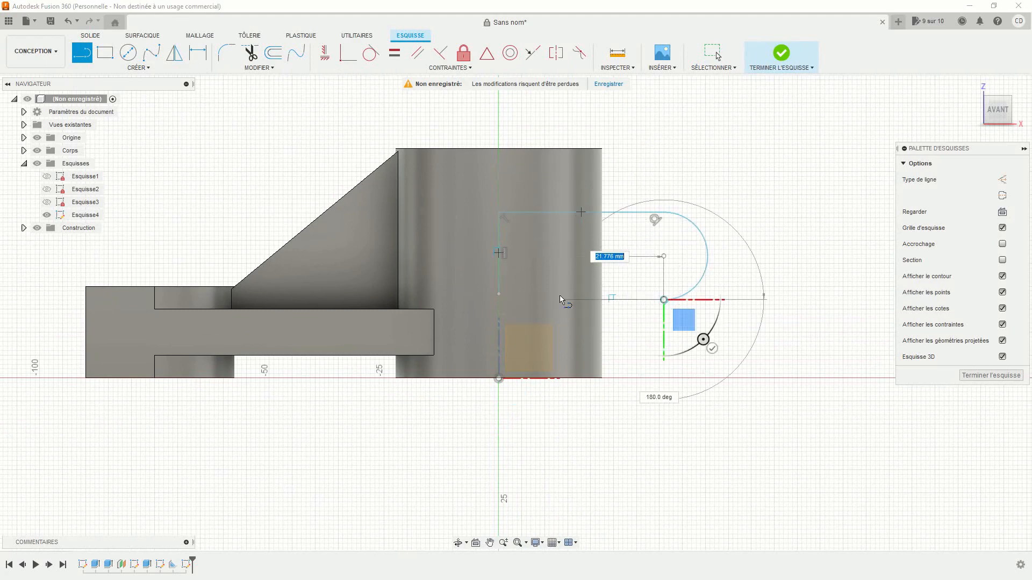
pyautogui.click(498, 294)
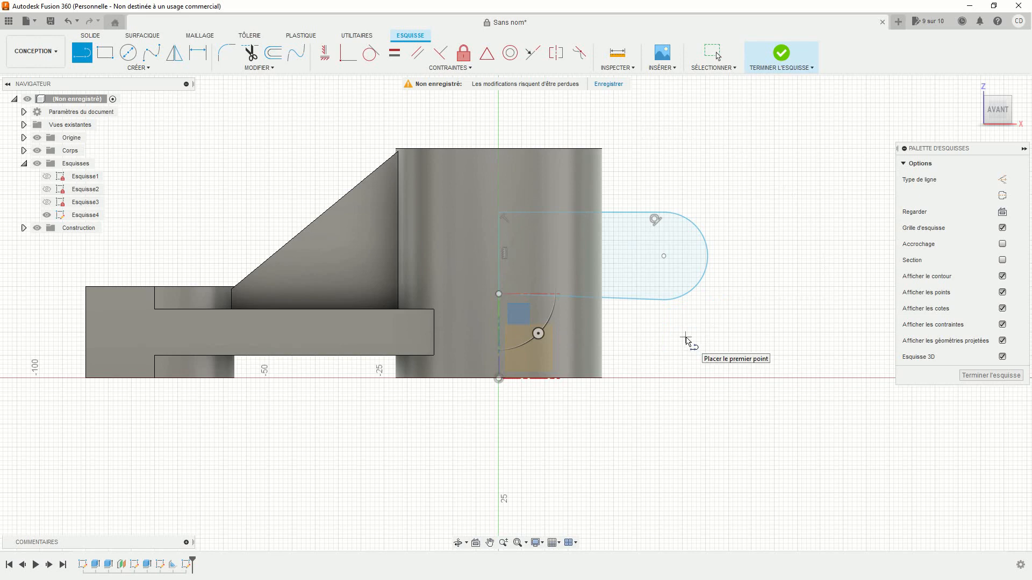
# - Constrain the profile's lower line to be horizontal and tangent to the end arc
pyautogui.click(324, 53)
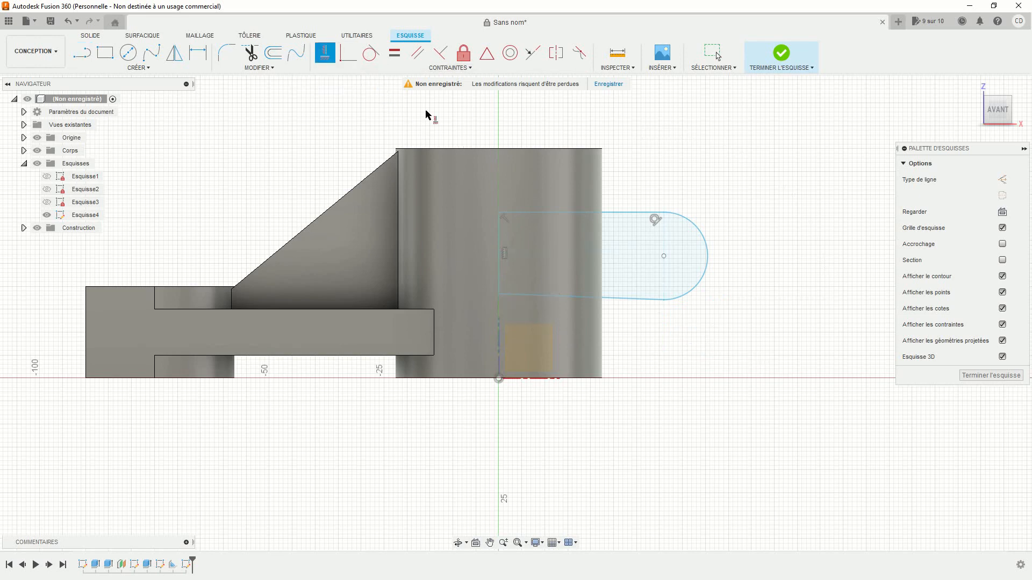
pyautogui.click(613, 297)
pyautogui.click(370, 52)
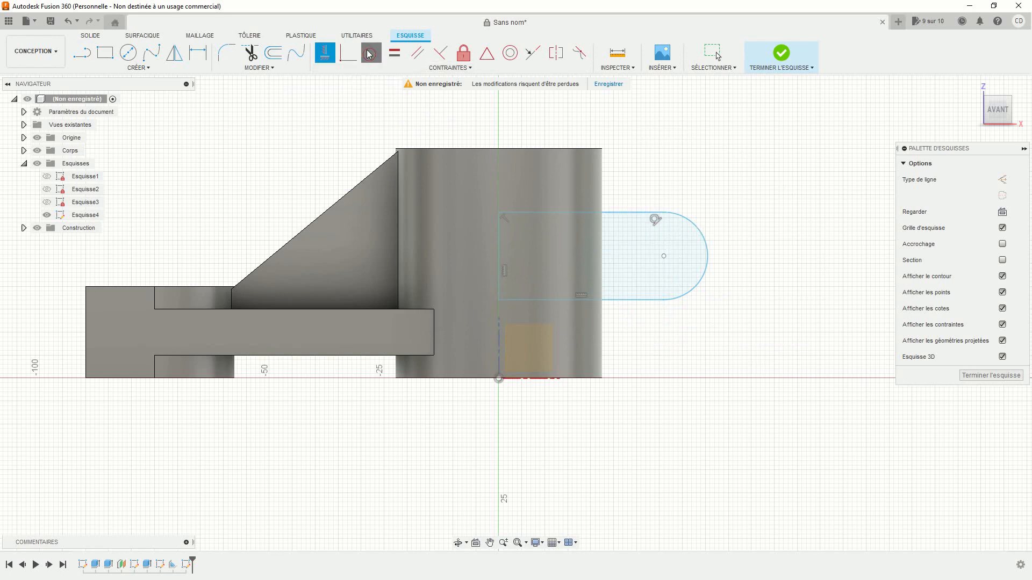
pyautogui.click(648, 300)
pyautogui.click(673, 298)
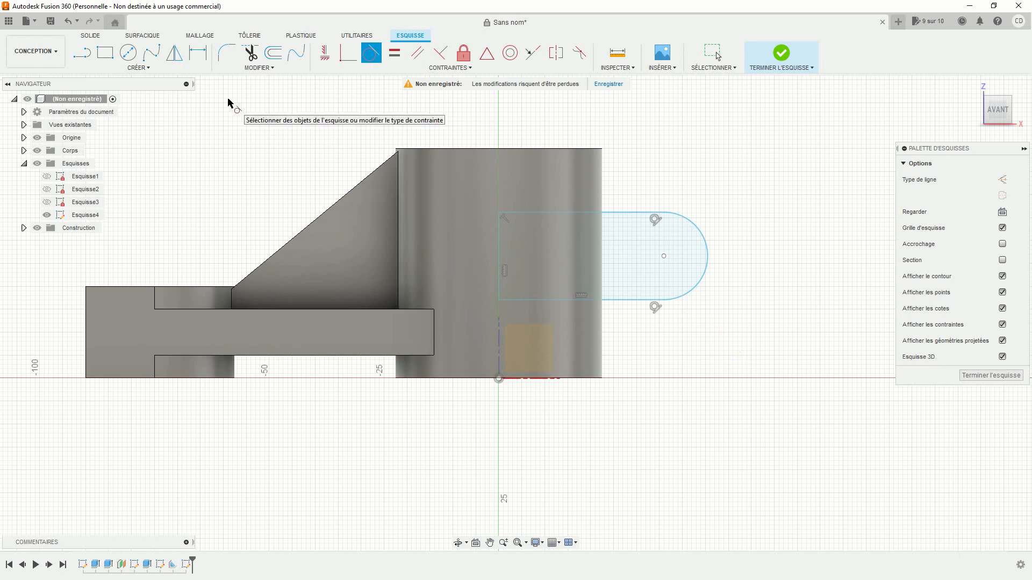
# - Constrain the round-ended profile's straight vertical end line to be coincident with the sketch origin
pyautogui.click(347, 52)
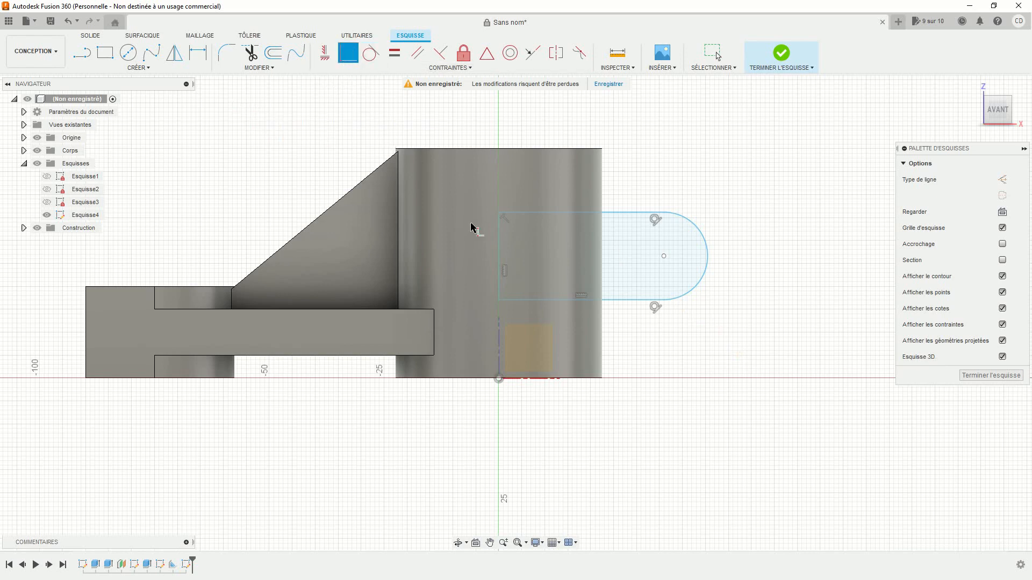
pyautogui.click(497, 240)
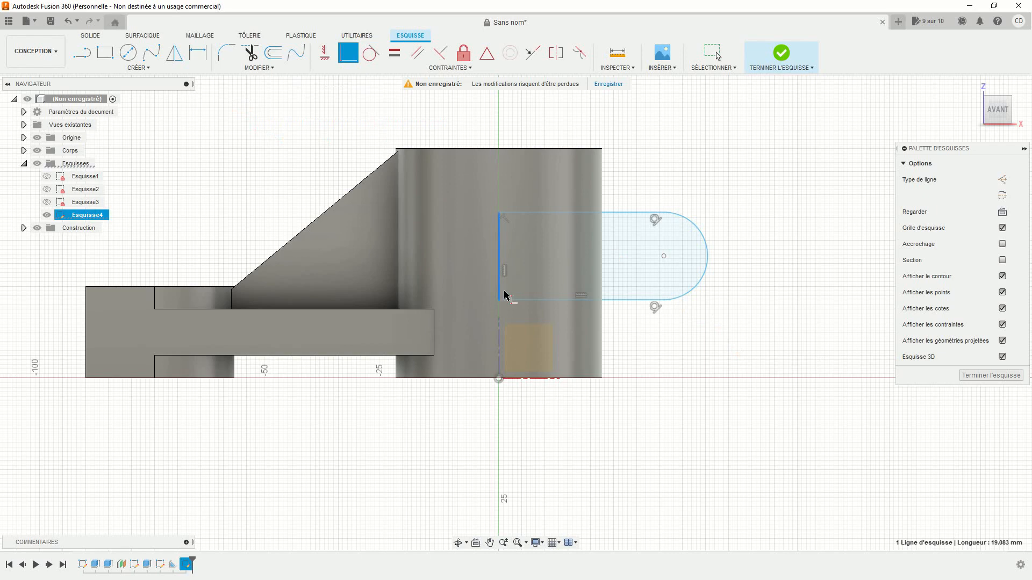
pyautogui.click(499, 379)
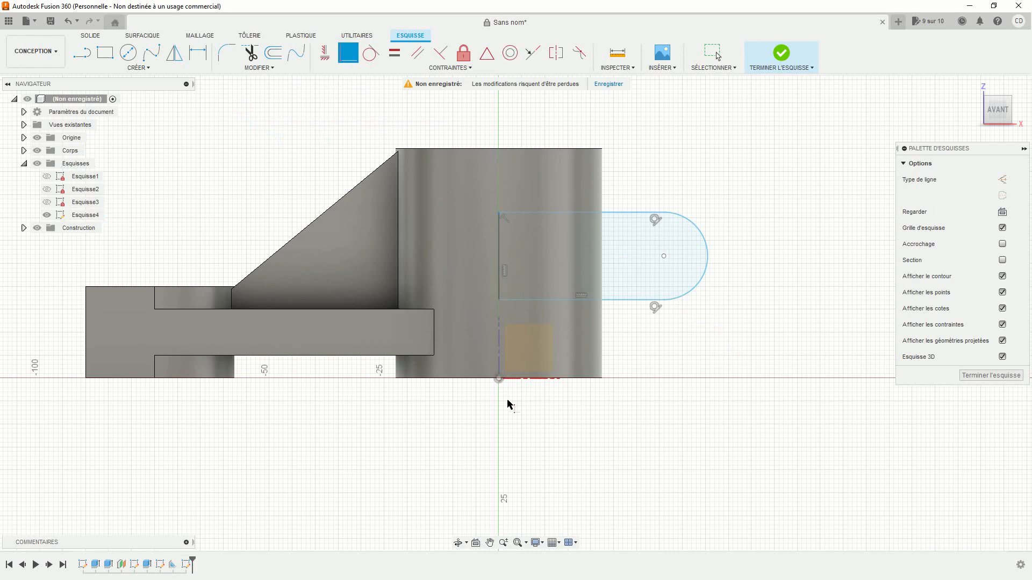
# - Dimension the end arc's center 25 mm above the cylinder's bottom edge
pyautogui.click(198, 52)
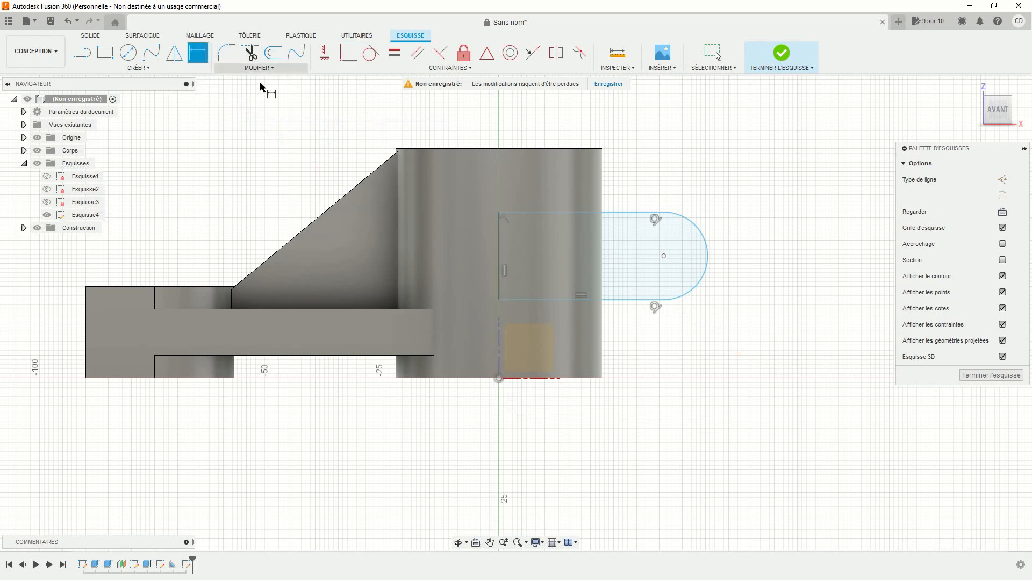
pyautogui.click(664, 256)
pyautogui.click(543, 379)
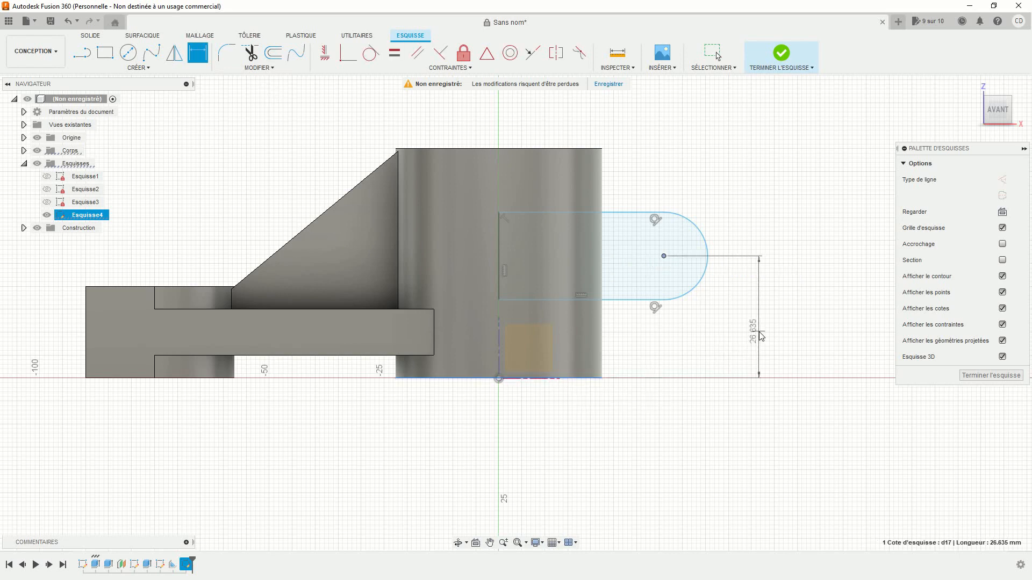
pyautogui.click(759, 330)
pyautogui.write('25')
pyautogui.press('Return')
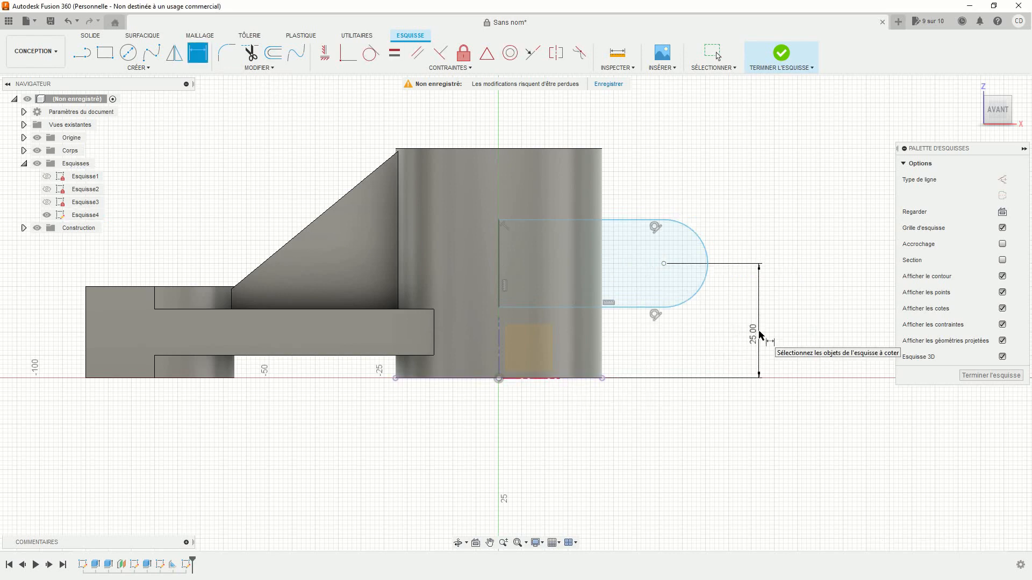
# - Dimension the end arc's center 35 mm horizontally from the cylinder's axis
pyautogui.click(664, 263)
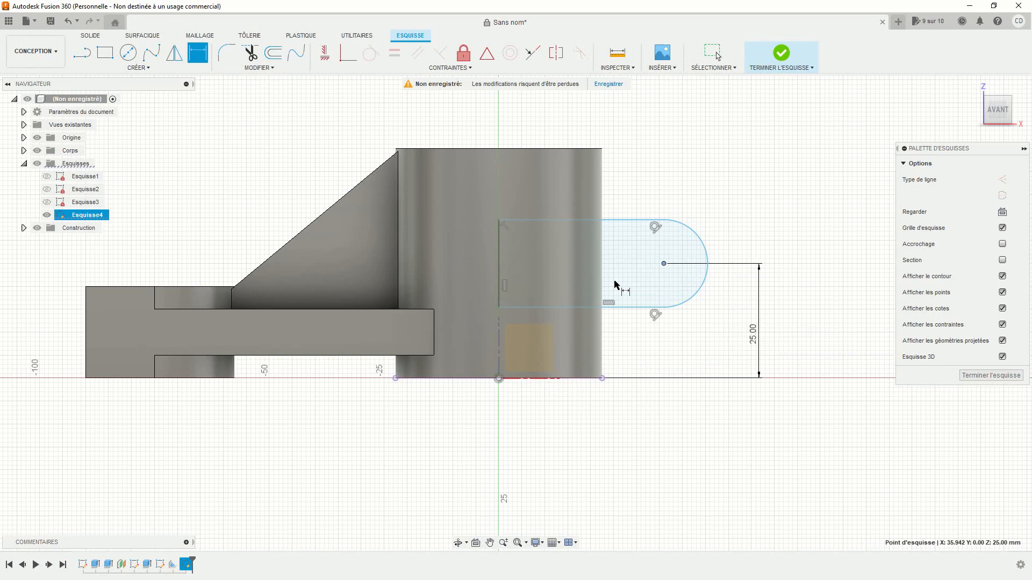
pyautogui.click(498, 334)
pyautogui.click(591, 468)
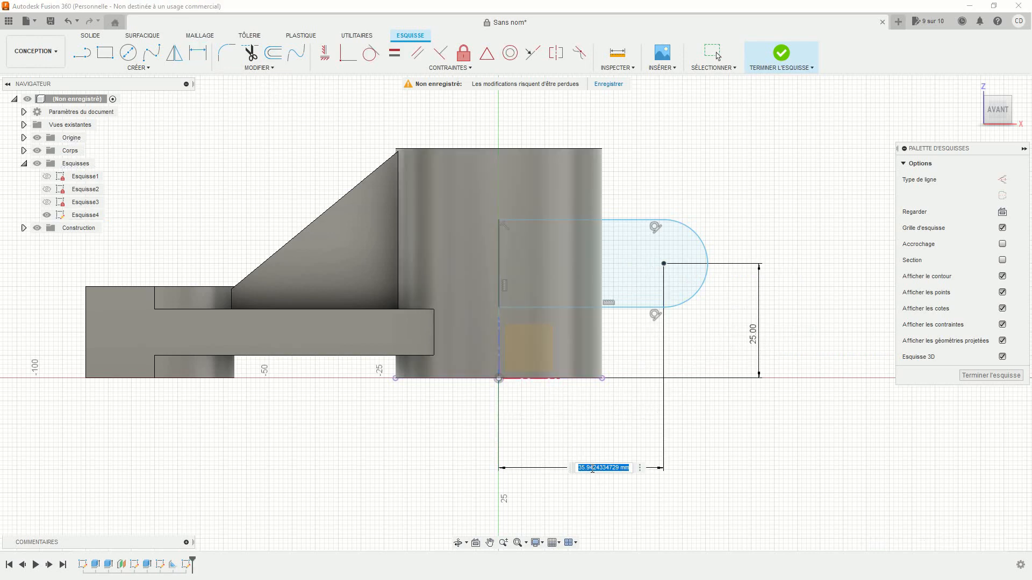
pyautogui.write('35')
pyautogui.press('Return')
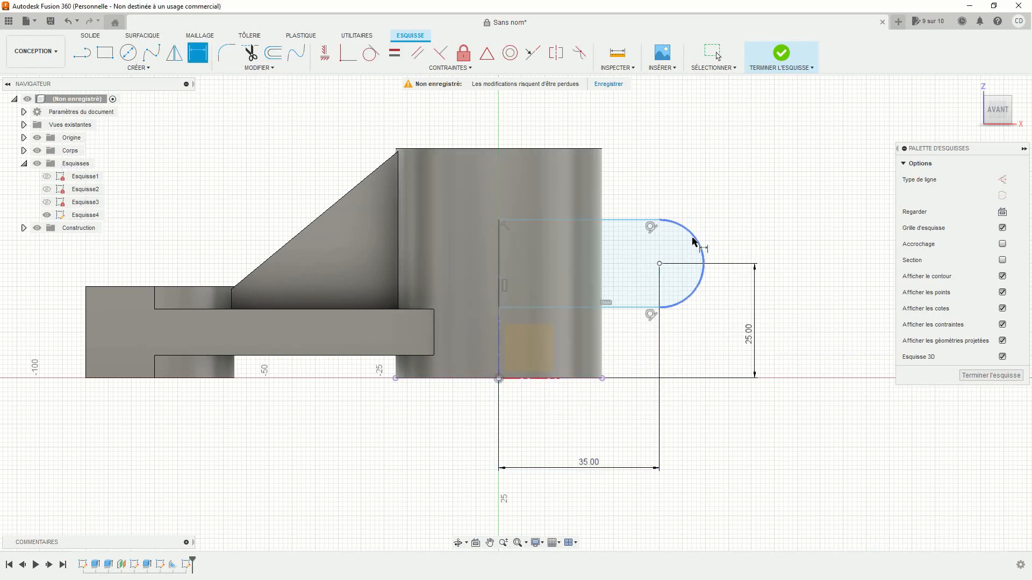
# - Set the end arc's radius to 15 mm and finish the sketch
pyautogui.click(693, 241)
pyautogui.click(720, 205)
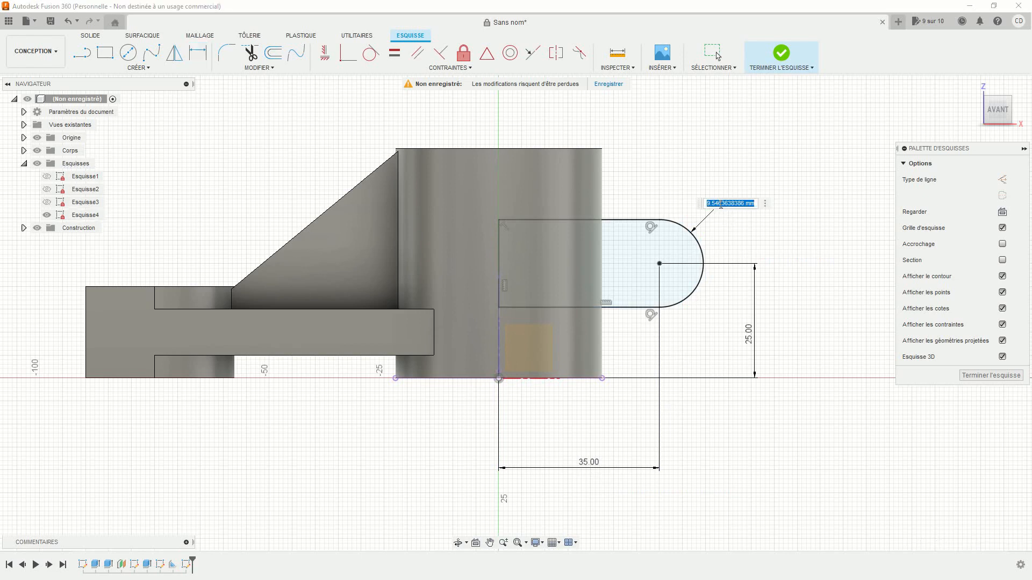
pyautogui.write('15')
pyautogui.press('Return')
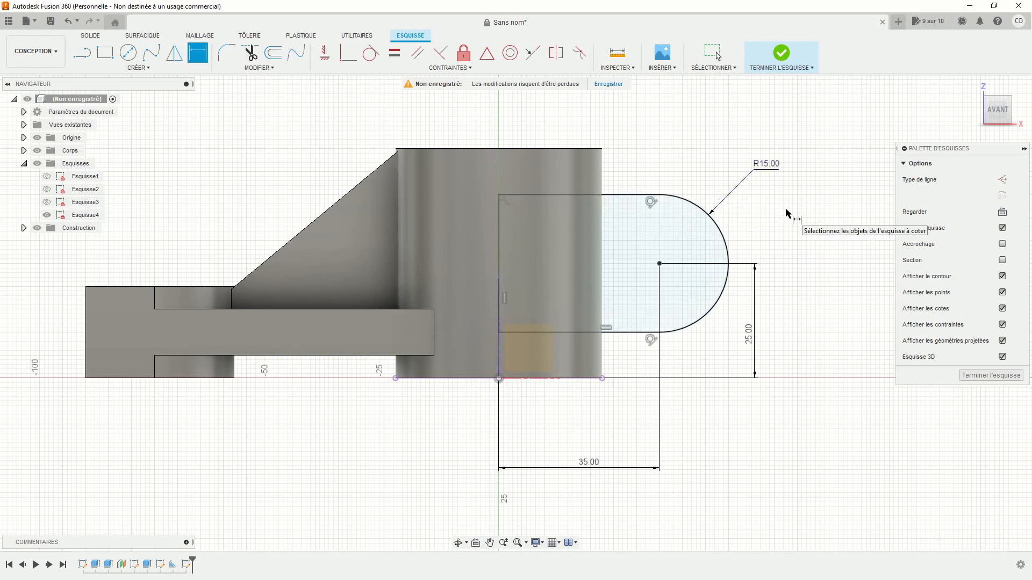
pyautogui.click(782, 55)
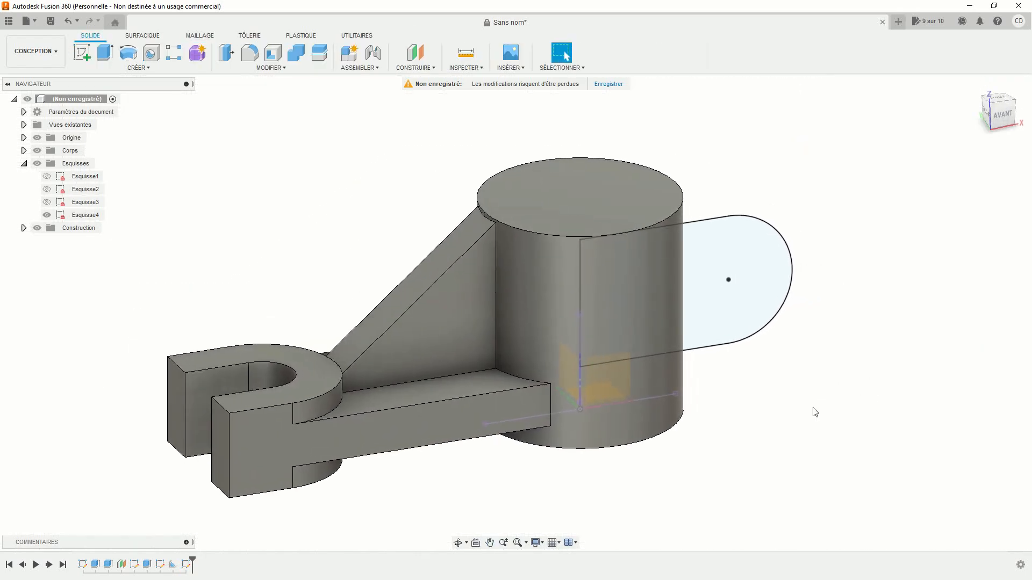
# - Extrude the round-ended profile symmetrically to a 31 mm whole length, joining it to the existing body
pyautogui.keyDown('shift'); pyautogui.moveTo(808, 445); pyautogui.dragTo(648, 273, button='middle'); pyautogui.keyUp('shift')
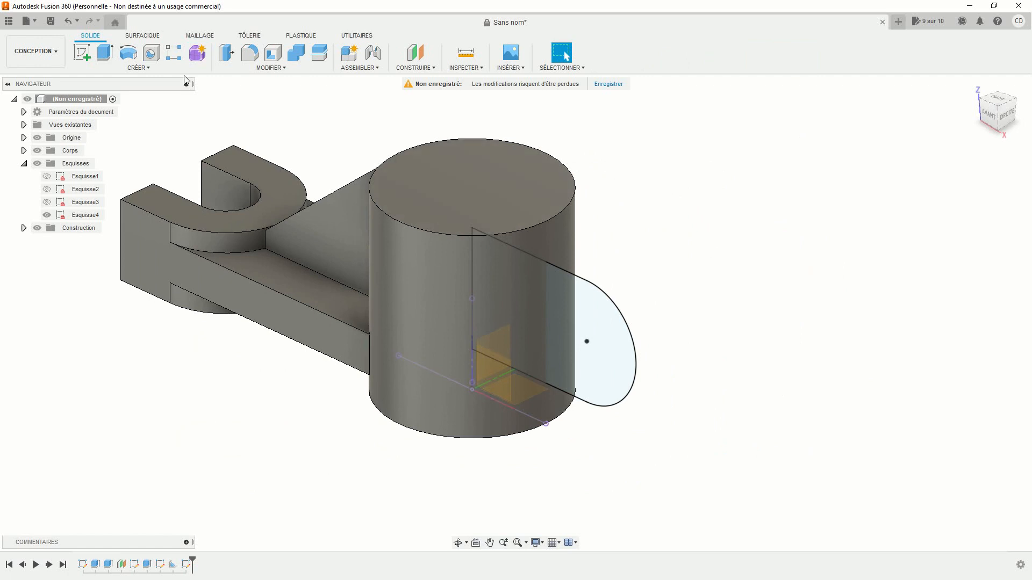
pyautogui.click(105, 52)
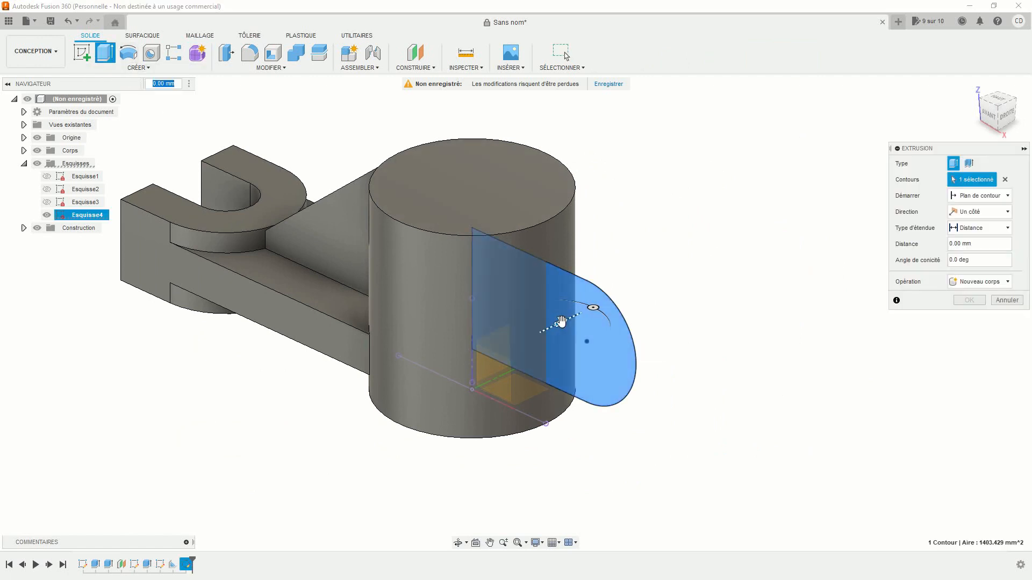
pyautogui.moveTo(560, 322); pyautogui.dragTo(598, 305)
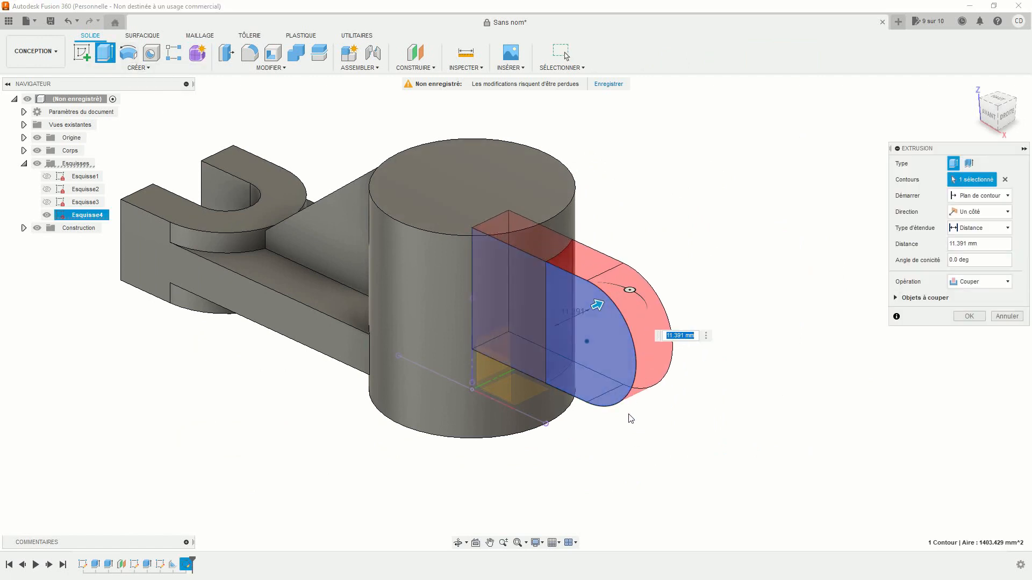
pyautogui.moveTo(662, 514)
pyautogui.keyDown('shift'); pyautogui.mouseDown(button='middle')
pyautogui.moveTo(582, 498)
pyautogui.moveTo(650, 504)
pyautogui.moveTo(664, 517)
pyautogui.mouseUp(button='middle'); pyautogui.keyUp('shift')
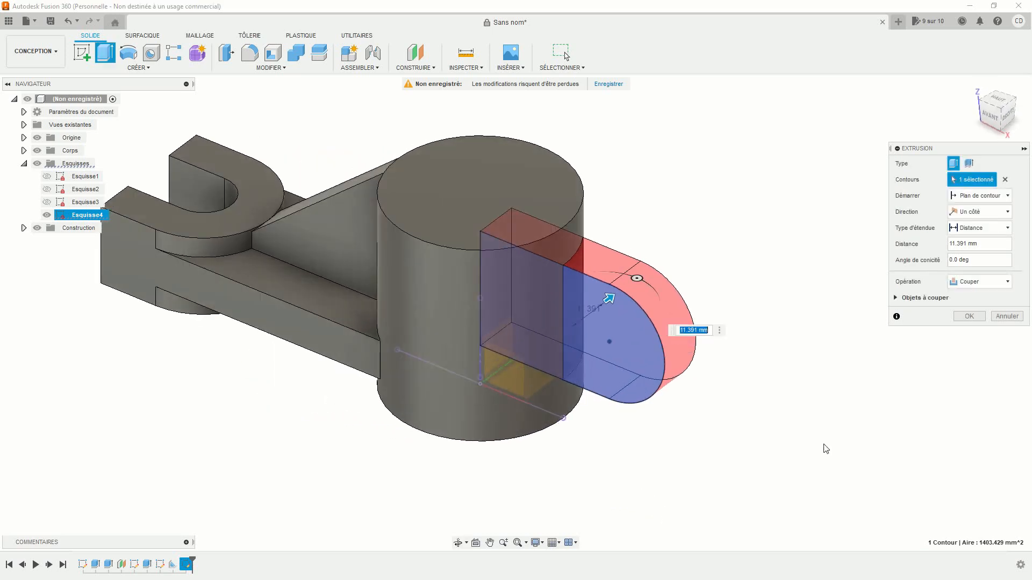
pyautogui.click(979, 282)
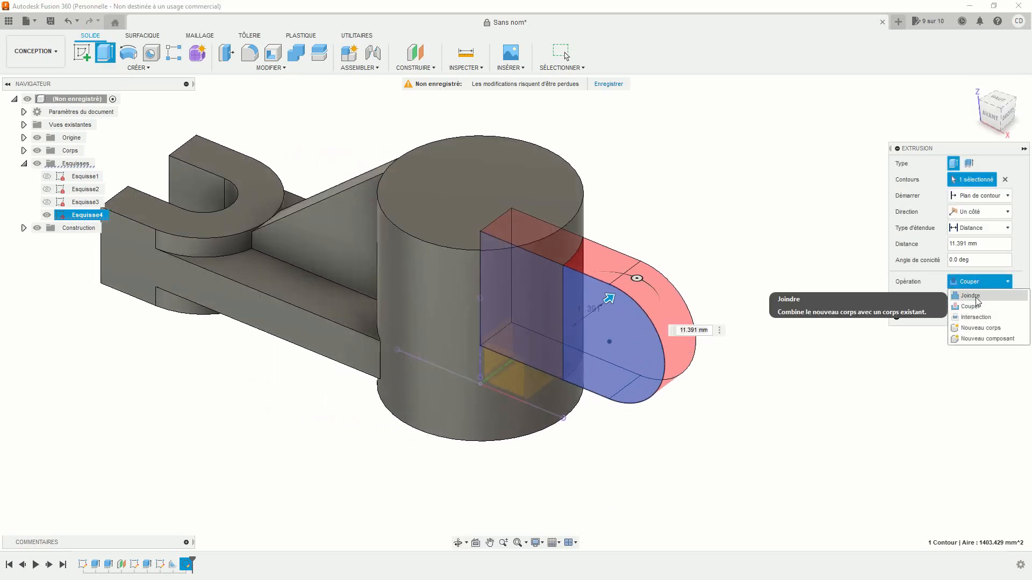
pyautogui.click(977, 294)
pyautogui.click(979, 212)
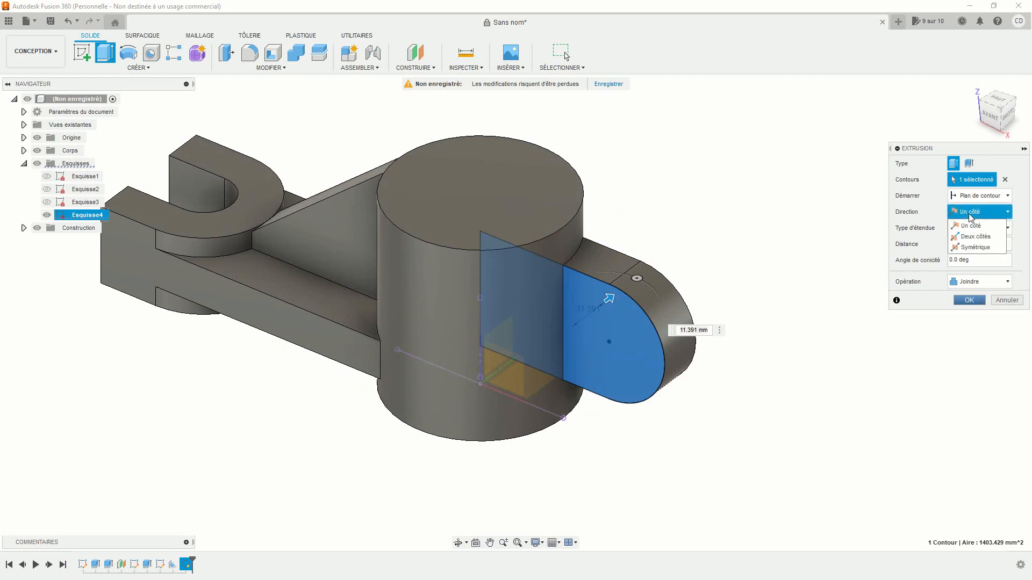
pyautogui.click(969, 248)
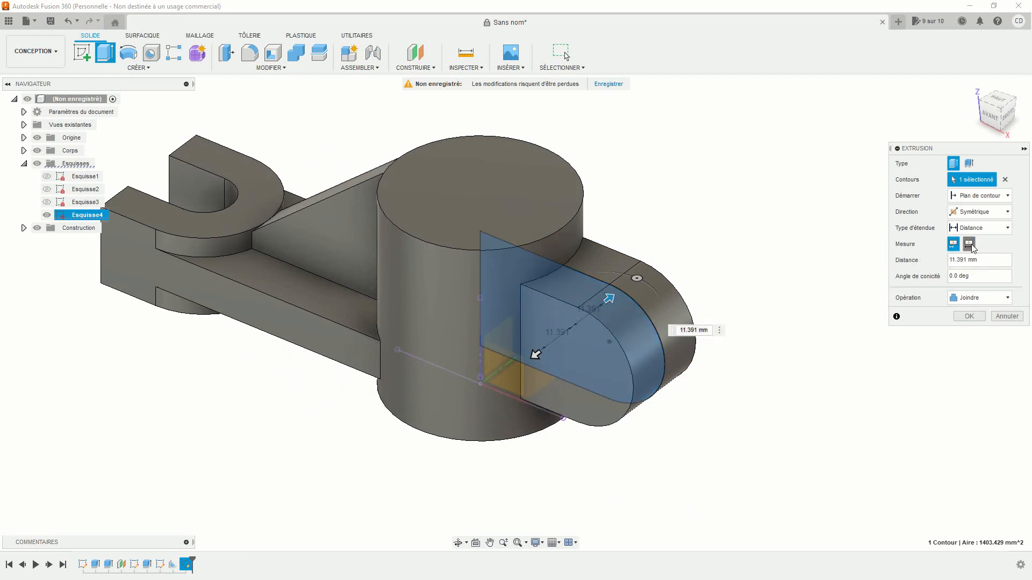
pyautogui.click(970, 244)
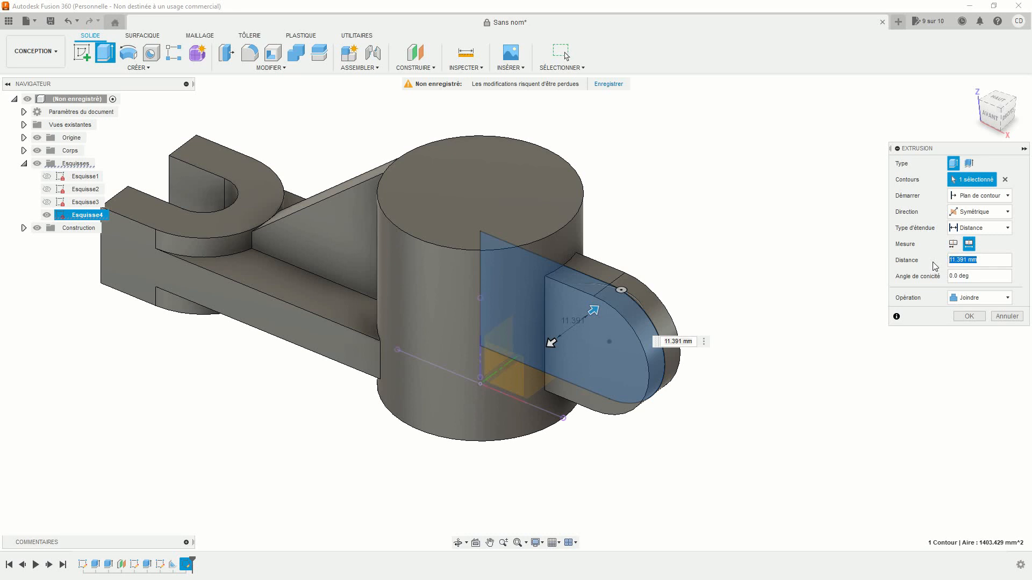
pyautogui.write('31')
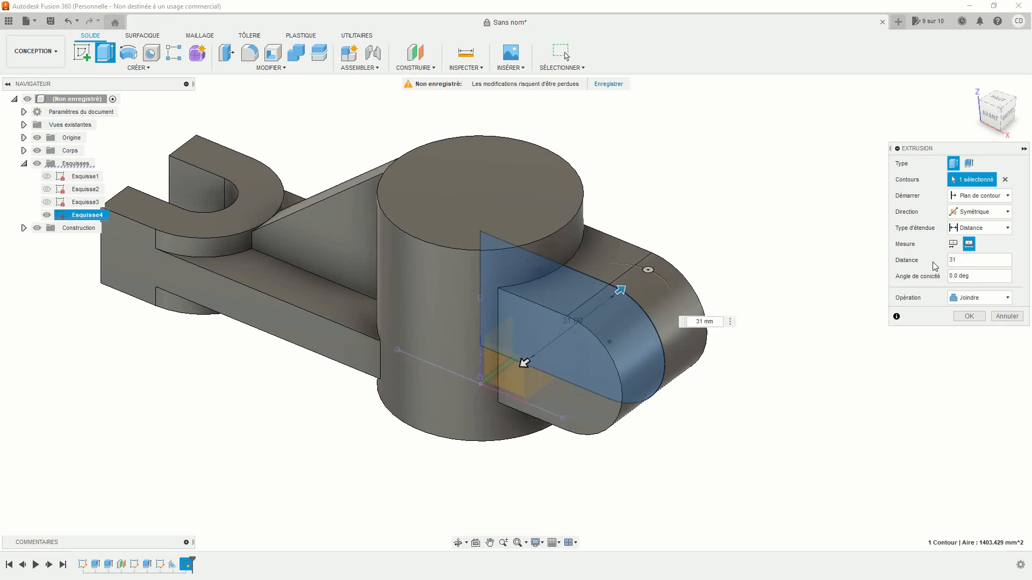
pyautogui.press('Return')
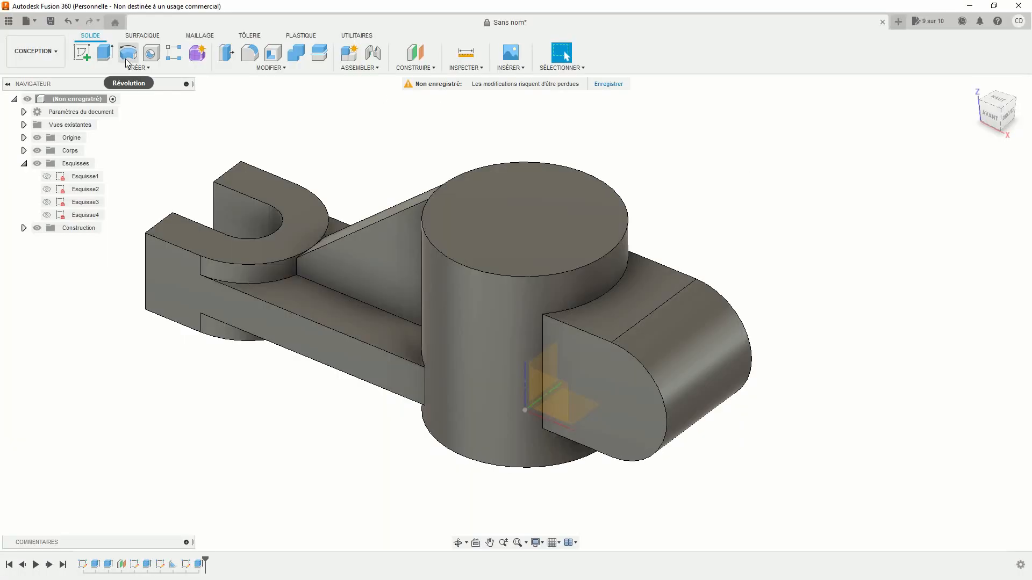
# - Create a simple 16 mm diameter hole through the entire round-ended lug, centered on its end arc
pyautogui.click(151, 53)
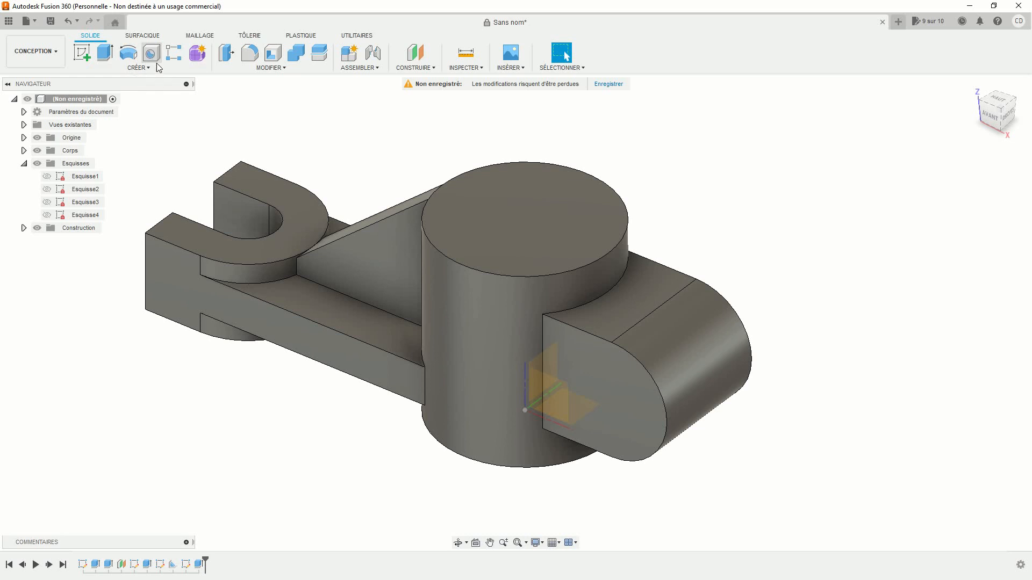
pyautogui.click(590, 372)
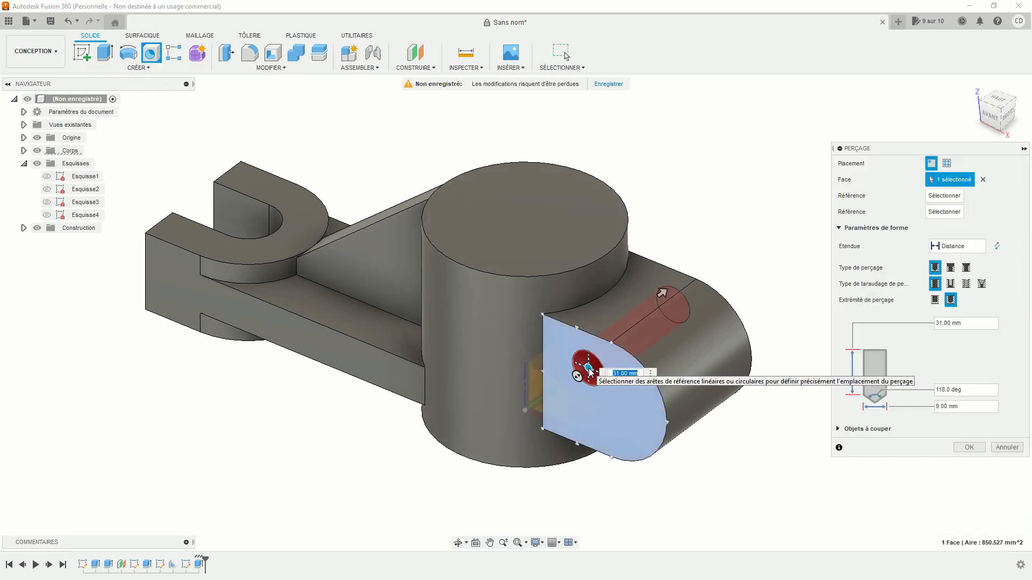
pyautogui.click(957, 246)
pyautogui.click(947, 284)
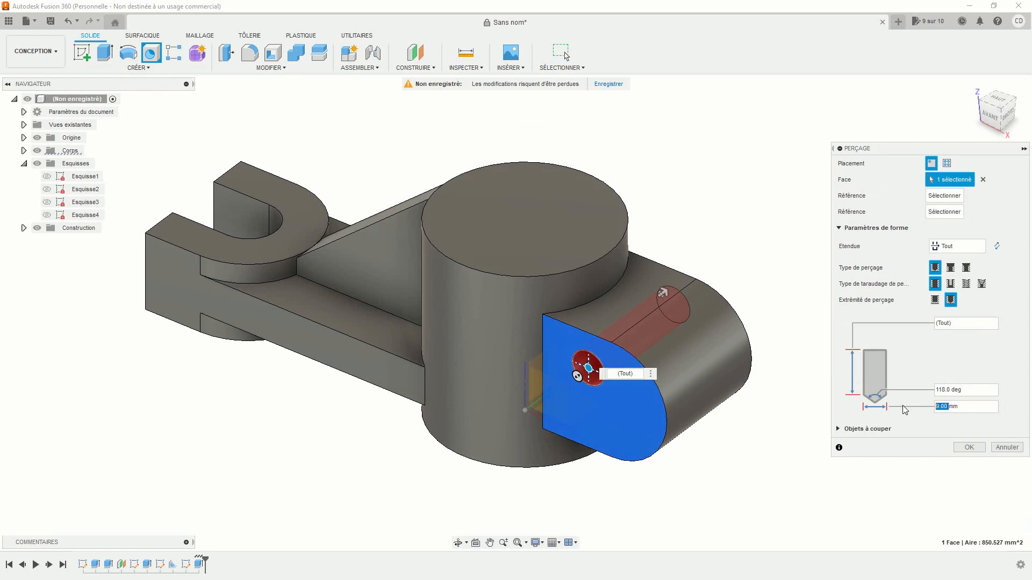
pyautogui.press('Return')
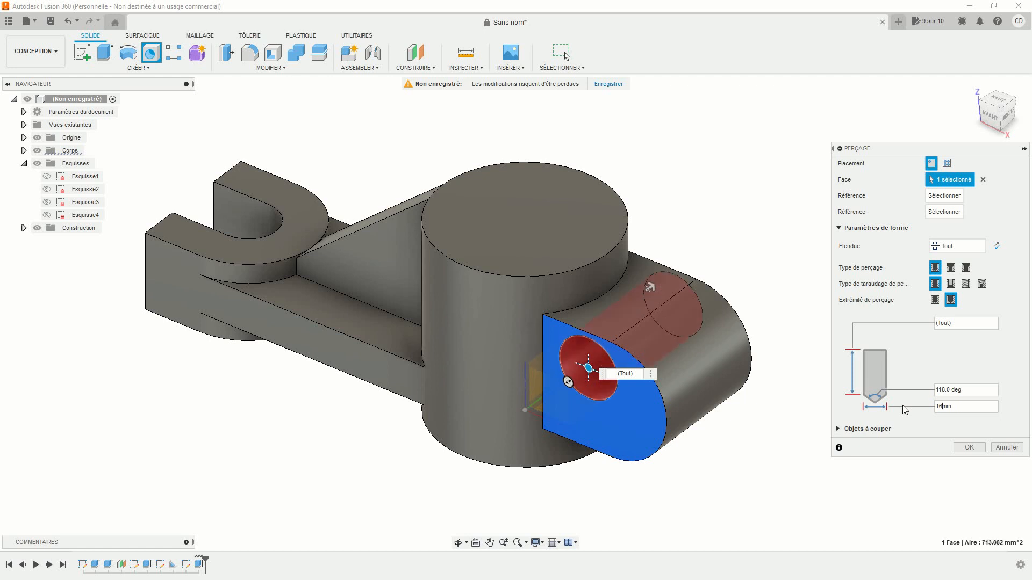
pyautogui.click(989, 115)
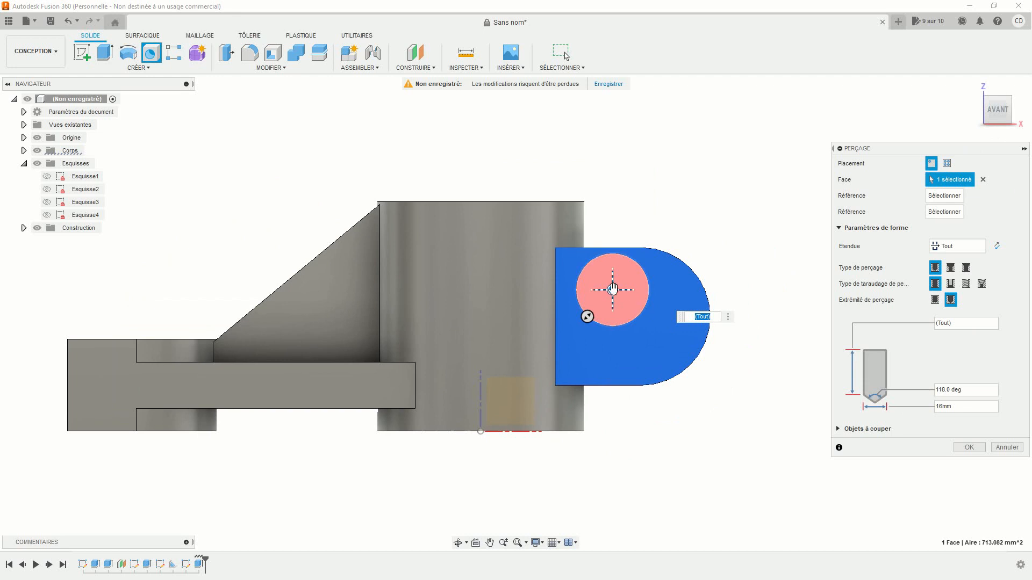
pyautogui.moveTo(613, 289); pyautogui.dragTo(641, 317)
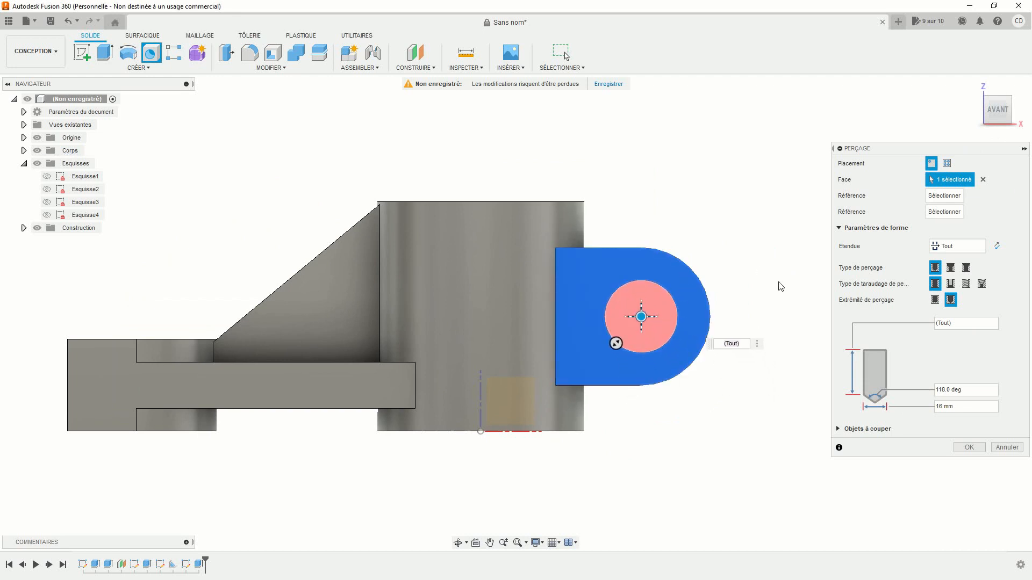
pyautogui.click(968, 447)
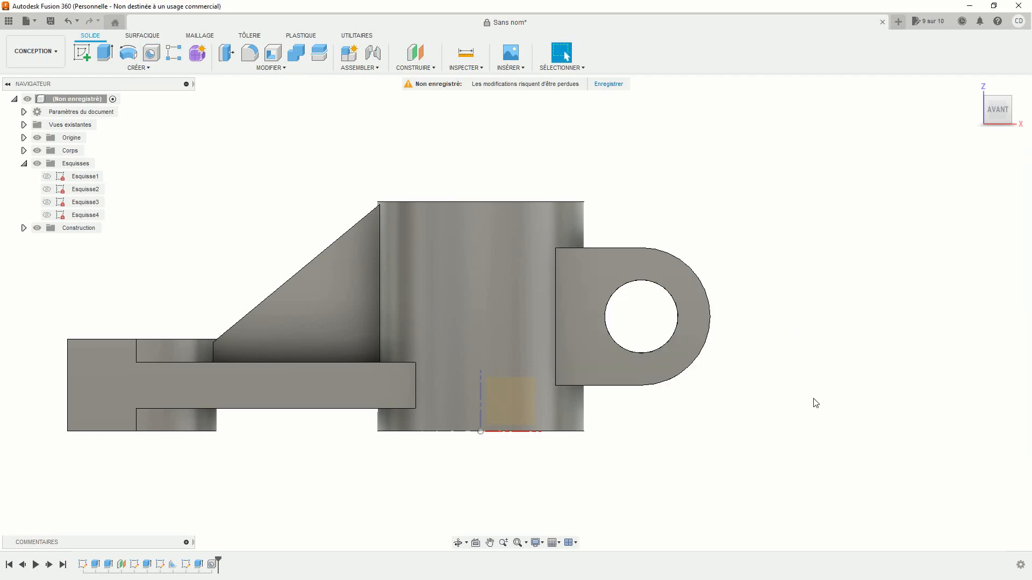
# - Sketch a 25 mm diameter circle on the cylinder's top face, centered on the origin
pyautogui.scroll(-3, 815, 403)
pyautogui.keyDown('shift'); pyautogui.moveTo(742, 436); pyautogui.dragTo(763, 472, button='middle'); pyautogui.keyUp('shift')
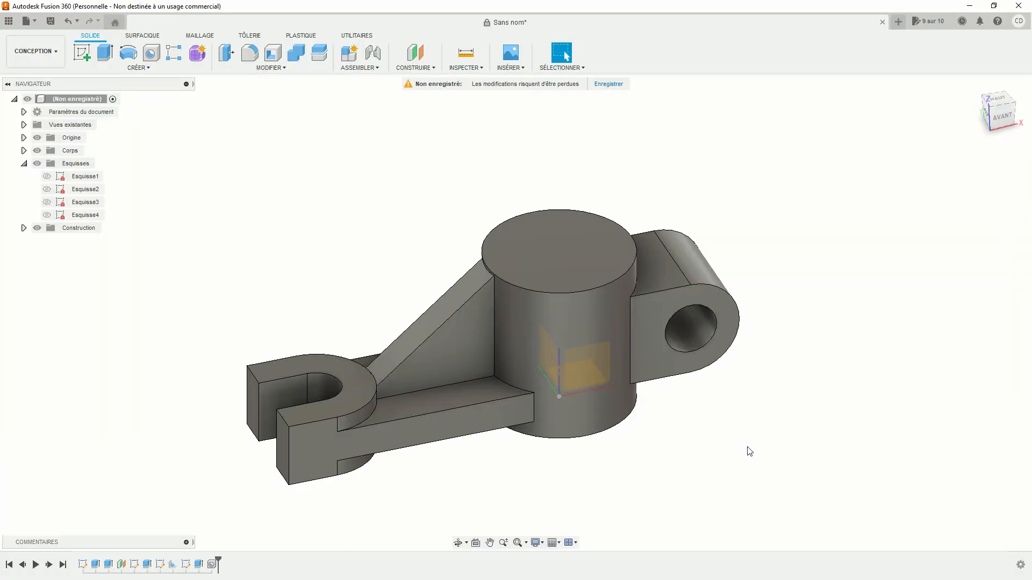
pyautogui.click(81, 52)
pyautogui.click(530, 262)
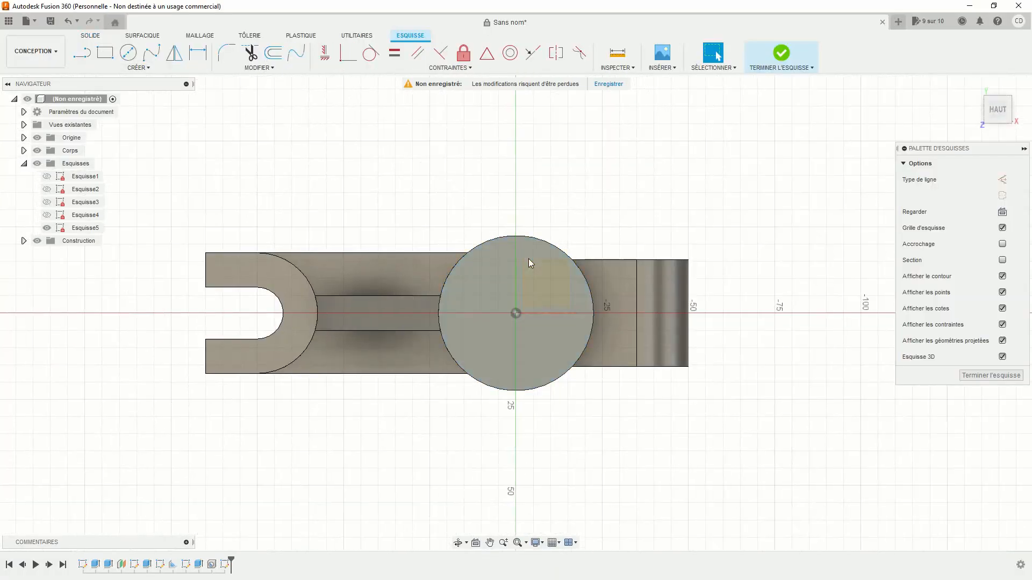
pyautogui.press('c')
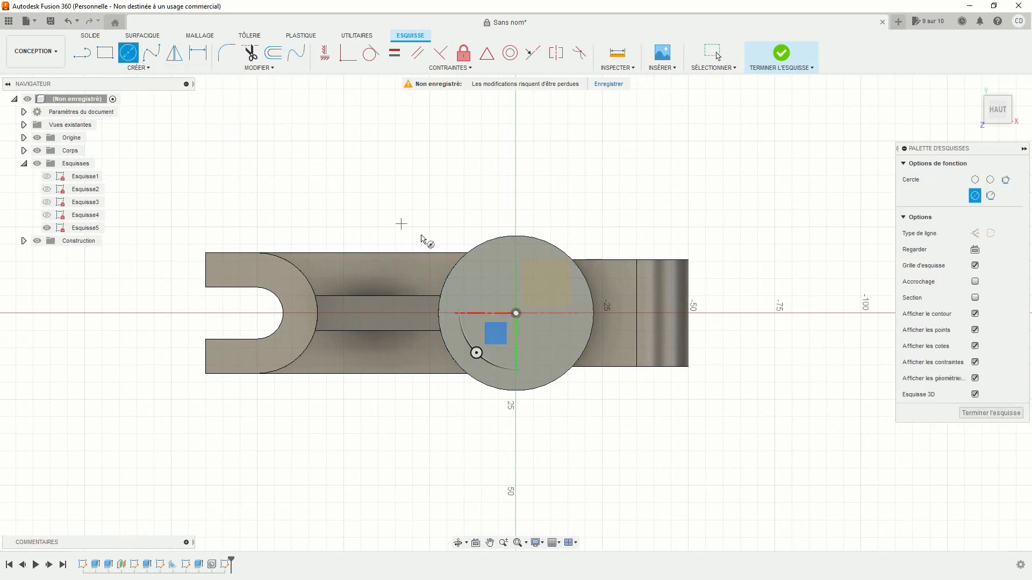
pyautogui.click(515, 314)
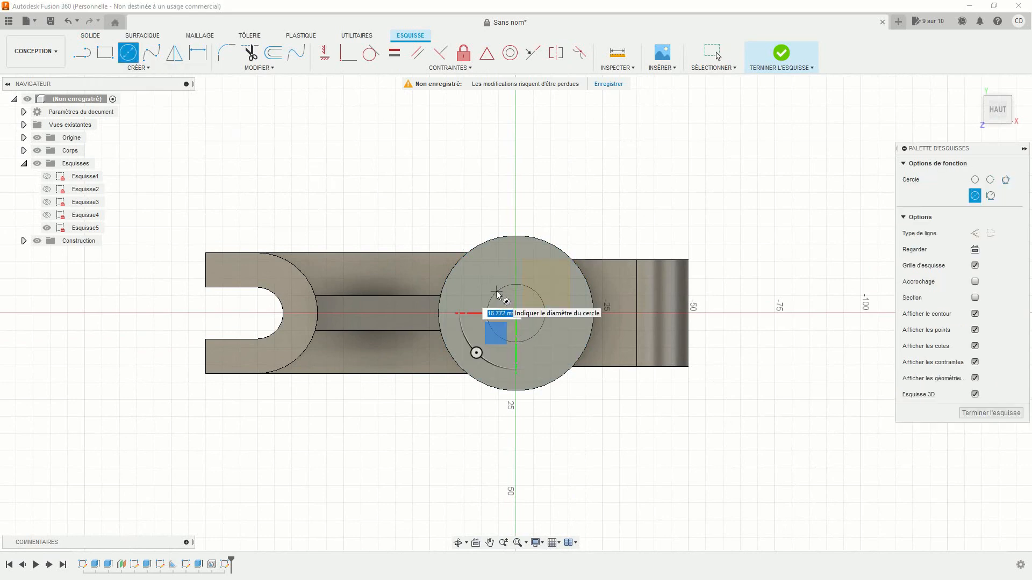
pyautogui.press('Return')
pyautogui.press('Escape')
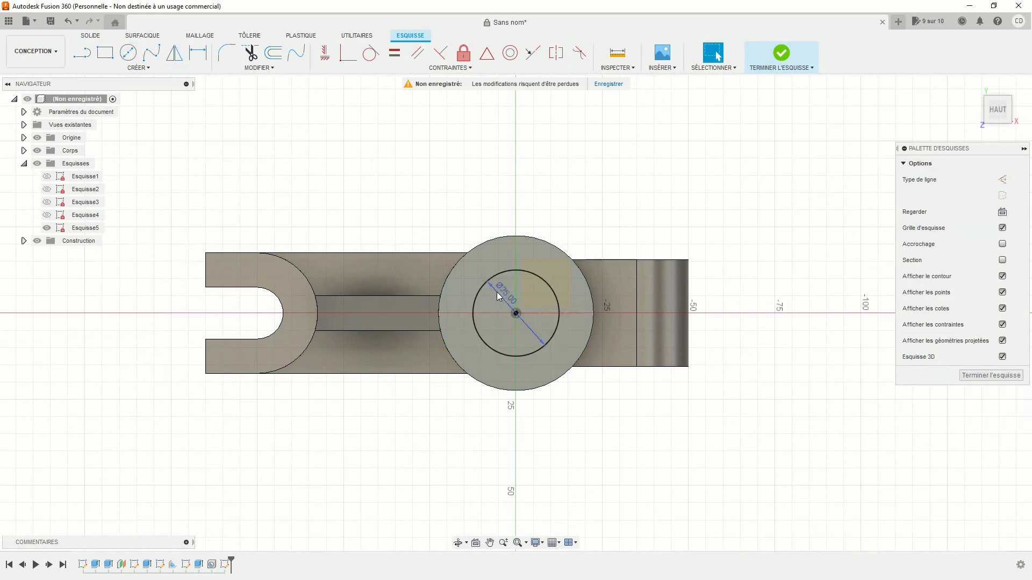
# - Sketch a center rectangle about 59 mm long and 5 mm high, centered on the horizontal axis over the lug
pyautogui.click(141, 68)
pyautogui.moveTo(150, 98)
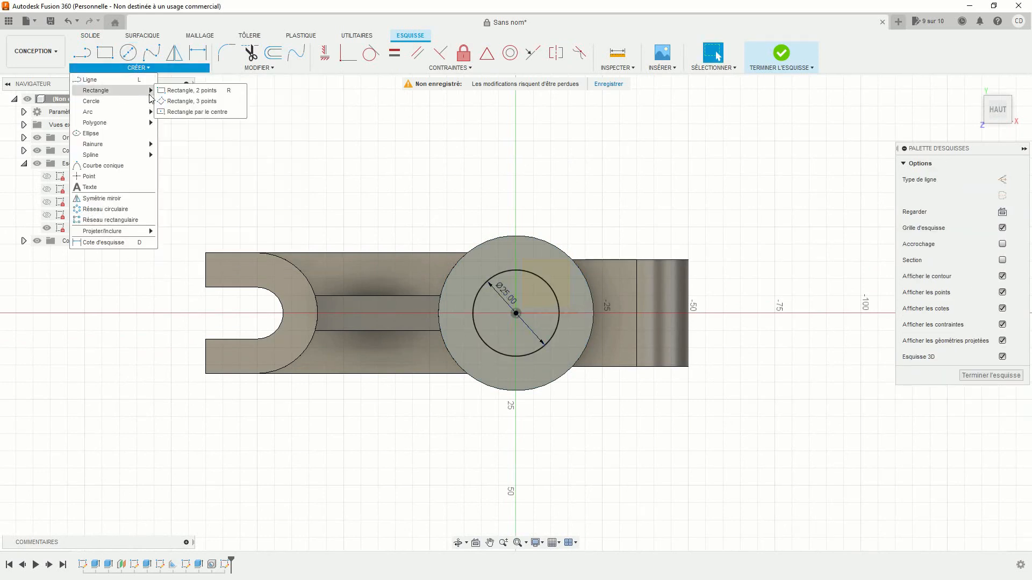
pyautogui.click(202, 111)
pyautogui.click(623, 312)
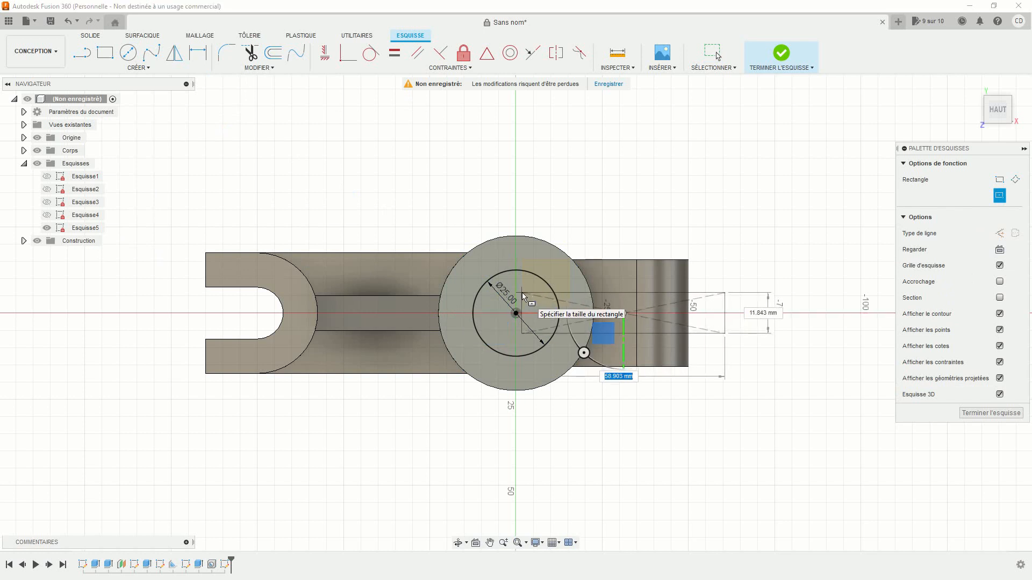
pyautogui.press('Tab')
pyautogui.write('5')
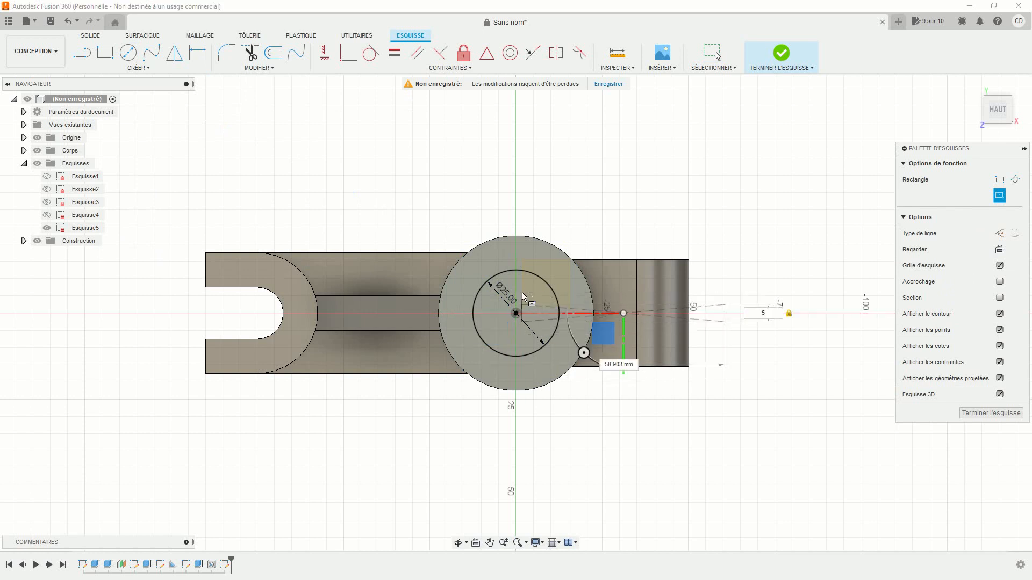
pyautogui.press('Return')
pyautogui.press('Escape')
# - Apply a coincident constraint between the rectangle's short inner edge and the origin at the circle's center
pyautogui.scroll(3, 529, 277)
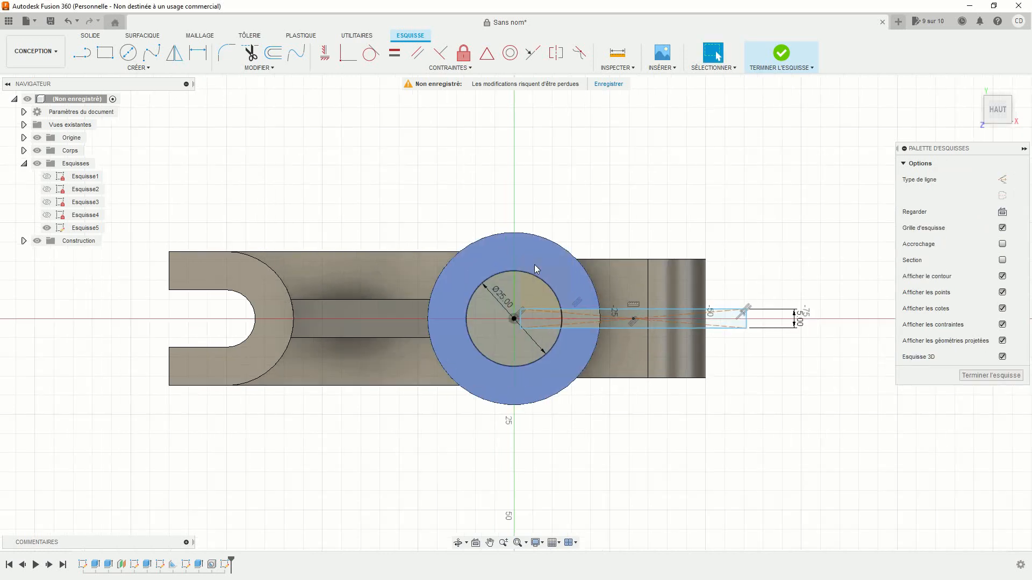
pyautogui.click(348, 52)
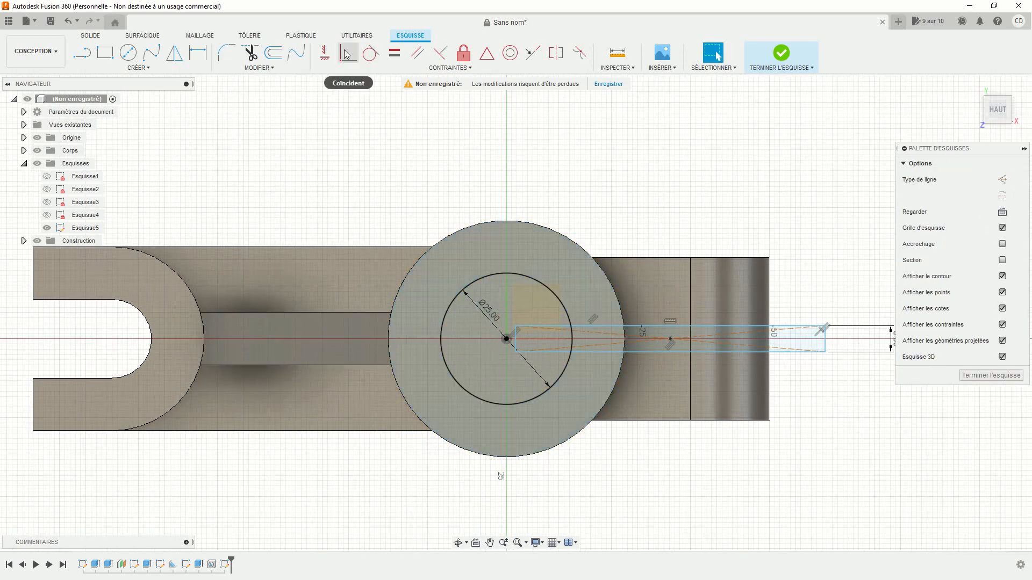
pyautogui.scroll(2, 521, 347)
pyautogui.click(516, 355)
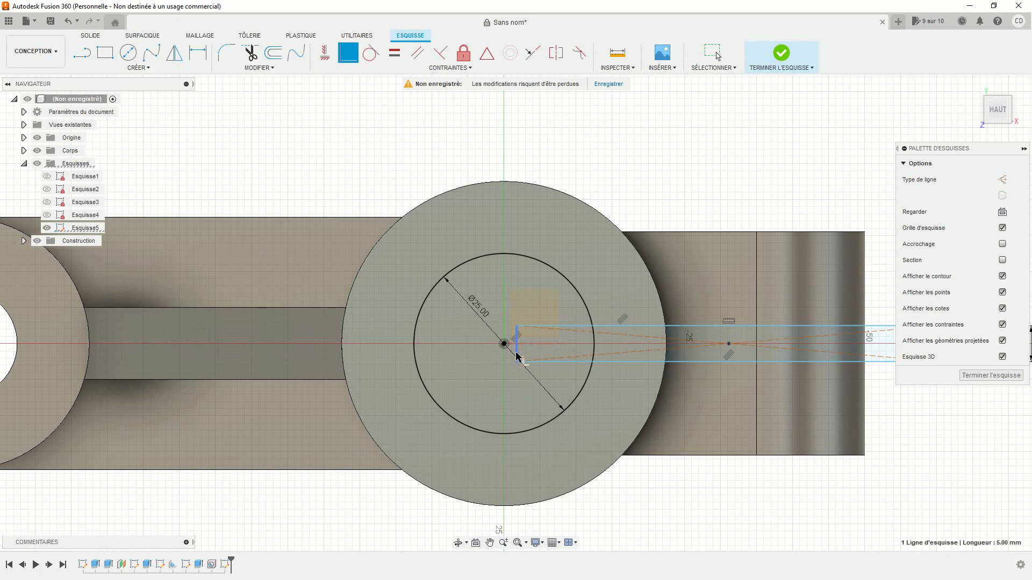
pyautogui.click(504, 346)
pyautogui.scroll(-1, 503, 368)
pyautogui.scroll(-1, 503, 371)
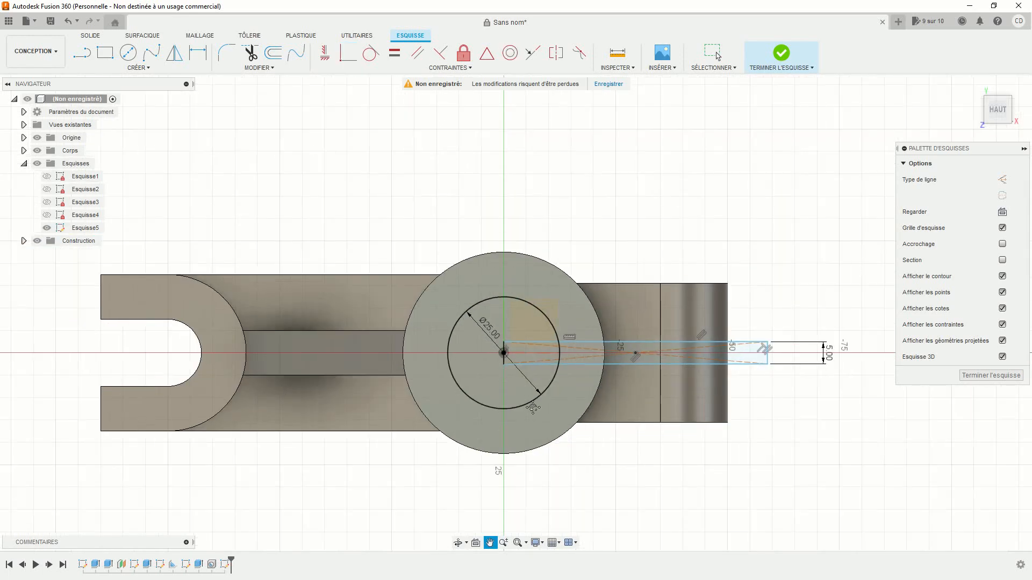
pyautogui.scroll(-1, 487, 398)
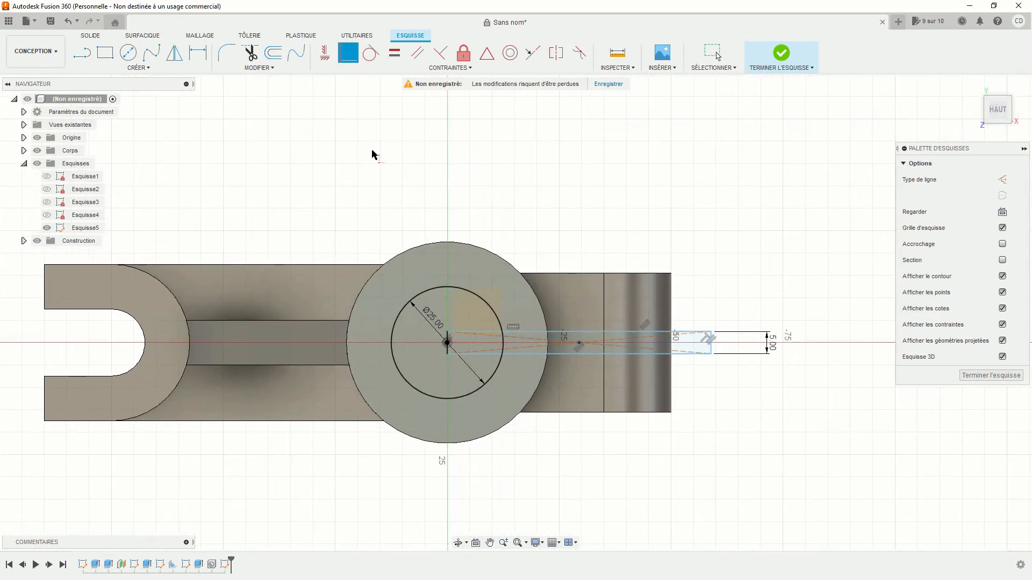
# - Align the rectangle's center point horizontally with the origin using a Horizontal/Vertical constraint, and finish the sketch
pyautogui.click(325, 55)
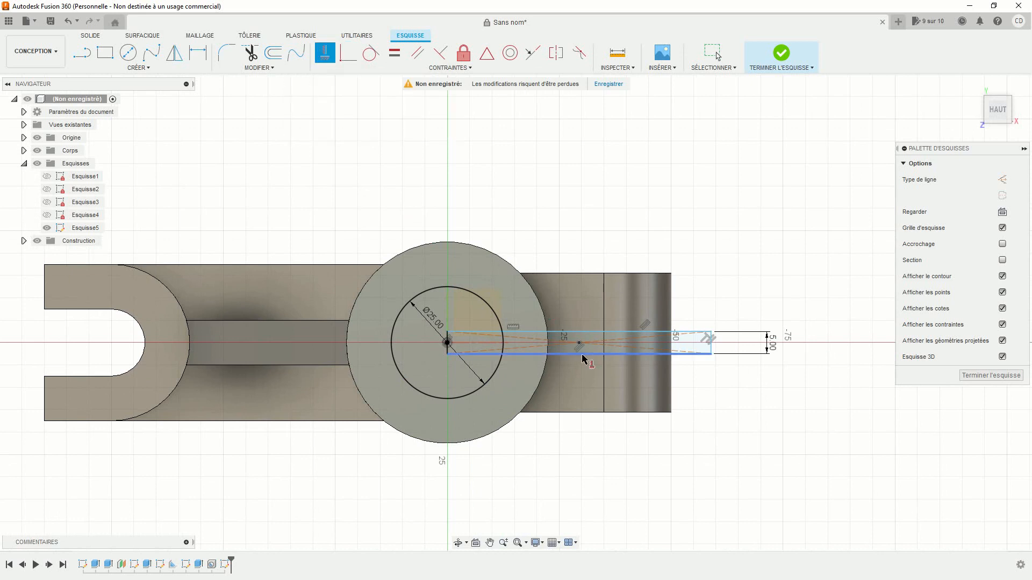
pyautogui.click(448, 345)
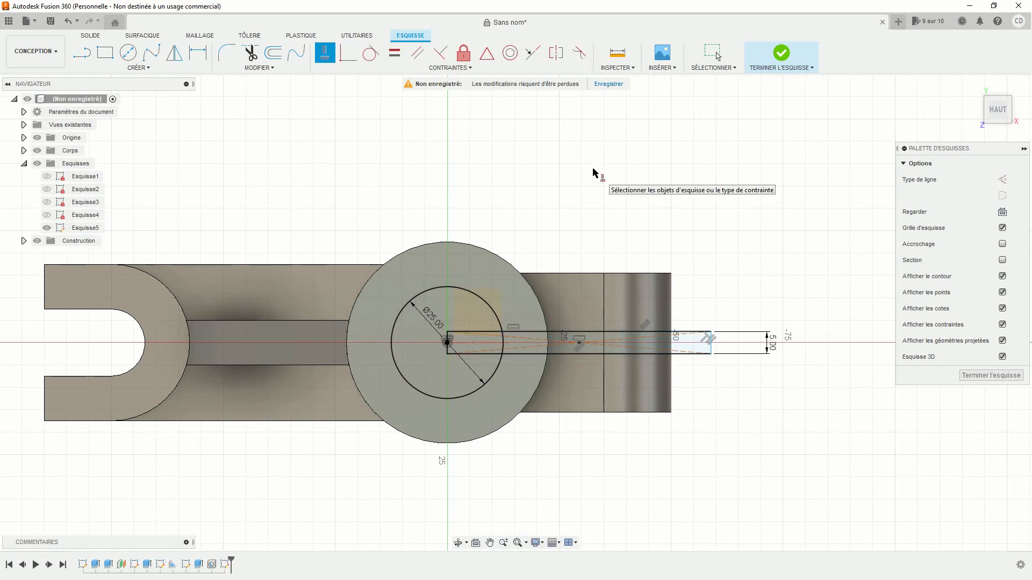
pyautogui.click(781, 53)
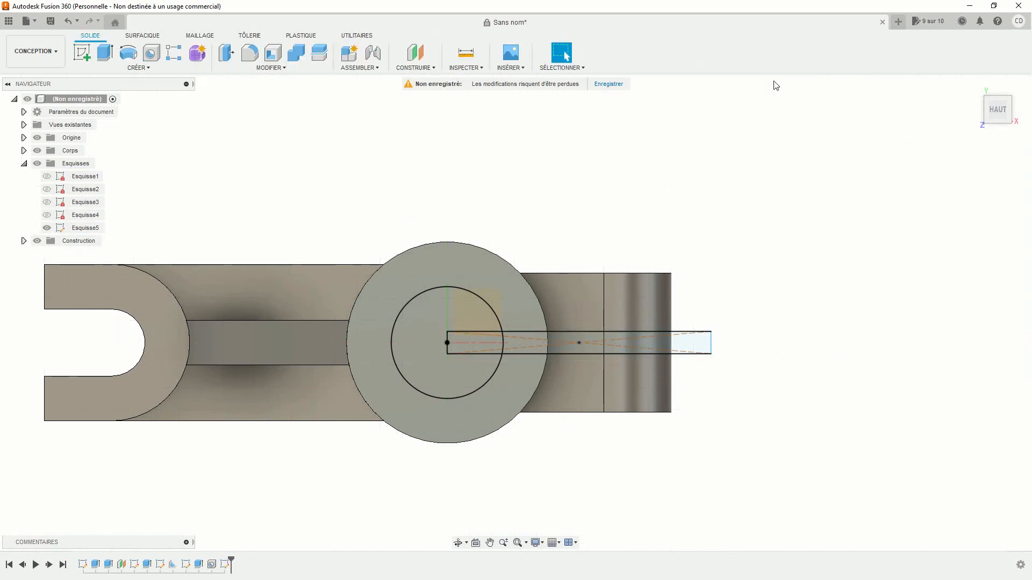
# - Extrude the circle and slot rectangle profiles downward as a cut with extent All, through the cylinder and lug
pyautogui.keyDown('shift'); pyautogui.moveTo(419, 482); pyautogui.dragTo(438, 381, button='middle'); pyautogui.keyUp('shift')
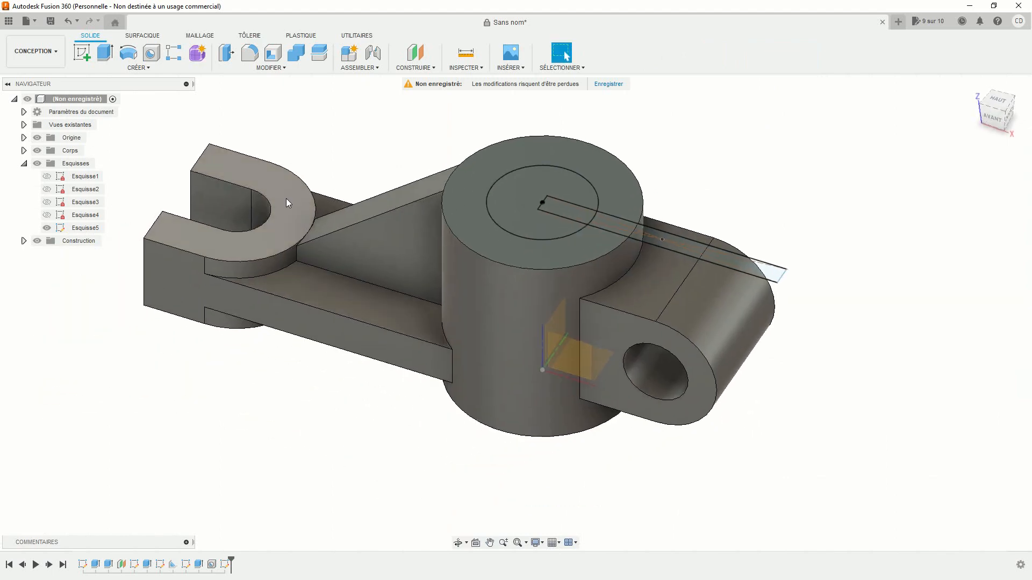
pyautogui.click(111, 54)
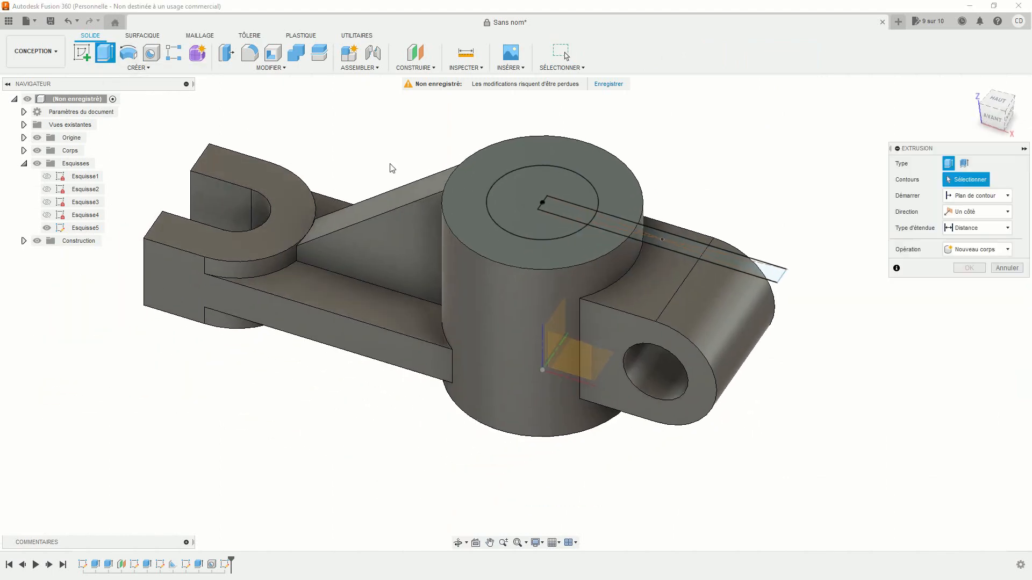
pyautogui.click(551, 224)
pyautogui.click(560, 209)
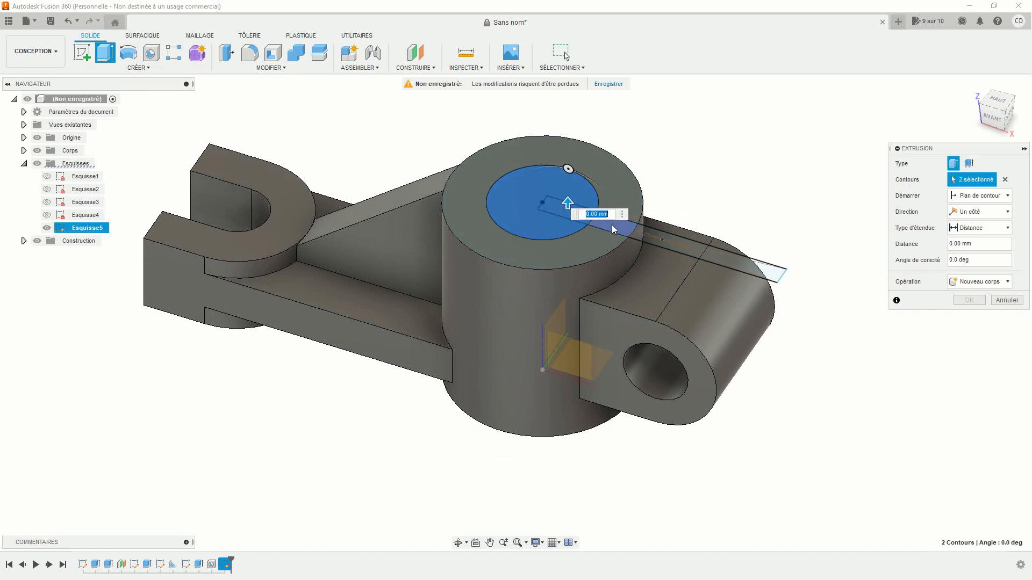
pyautogui.click(611, 225)
pyautogui.click(703, 244)
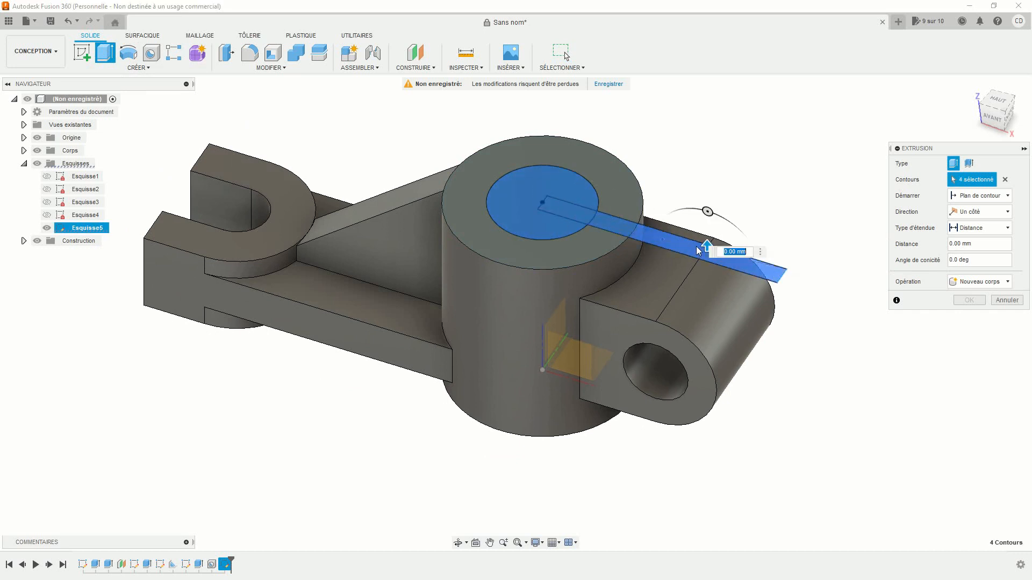
pyautogui.moveTo(706, 246); pyautogui.dragTo(707, 304)
pyautogui.click(983, 228)
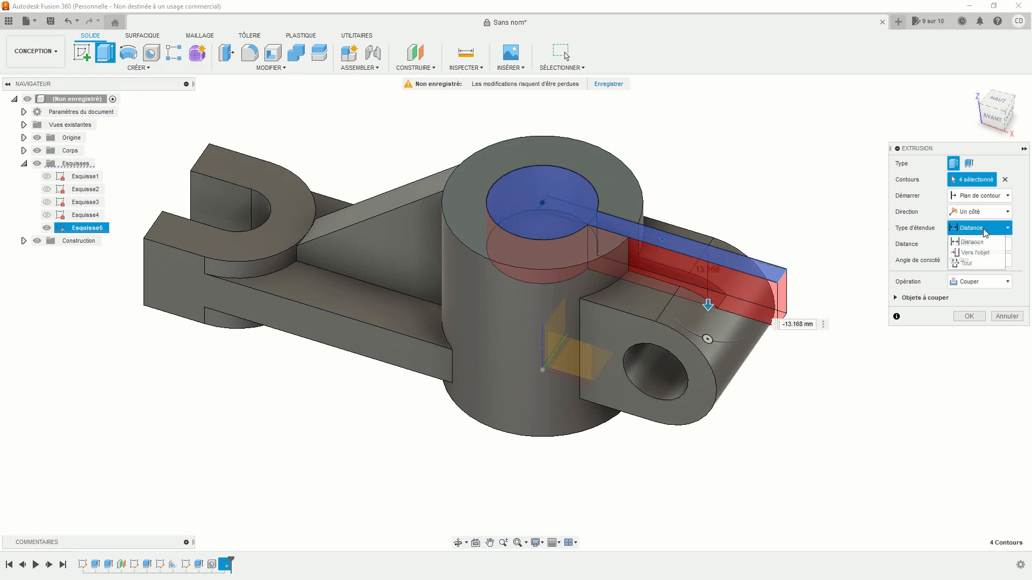
pyautogui.click(969, 261)
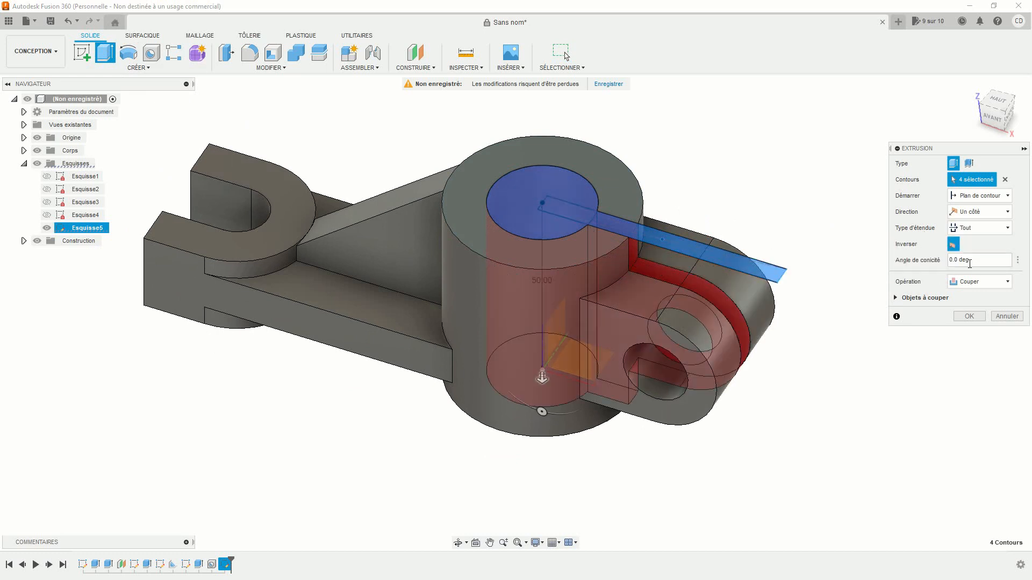
pyautogui.click(967, 317)
# - Hide the origin geometry and view the finished part from the front at an angle
pyautogui.scroll(-2, 841, 408)
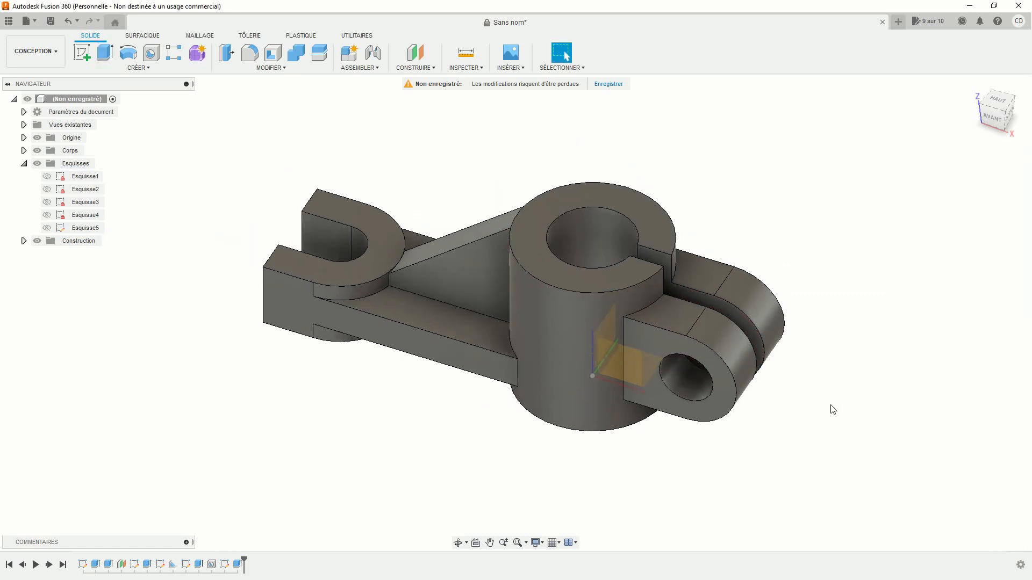
pyautogui.click(37, 138)
pyautogui.moveTo(378, 460)
pyautogui.keyDown('shift'); pyautogui.mouseDown(button='middle')
pyautogui.moveTo(403, 422)
pyautogui.moveTo(446, 445)
pyautogui.moveTo(387, 410)
pyautogui.moveTo(381, 375)
pyautogui.moveTo(404, 427)
pyautogui.moveTo(541, 442)
pyautogui.moveTo(545, 482)
pyautogui.moveTo(547, 370)
pyautogui.moveTo(548, 424)
pyautogui.moveTo(451, 429)
pyautogui.moveTo(398, 412)
pyautogui.moveTo(371, 446)
pyautogui.moveTo(363, 405)
pyautogui.moveTo(379, 459)
pyautogui.moveTo(372, 436)
pyautogui.moveTo(391, 438)
pyautogui.moveTo(384, 460)
pyautogui.moveTo(371, 461)
pyautogui.mouseUp(button='middle'); pyautogui.keyUp('shift')
pyautogui.scroll(2, 418, 434)
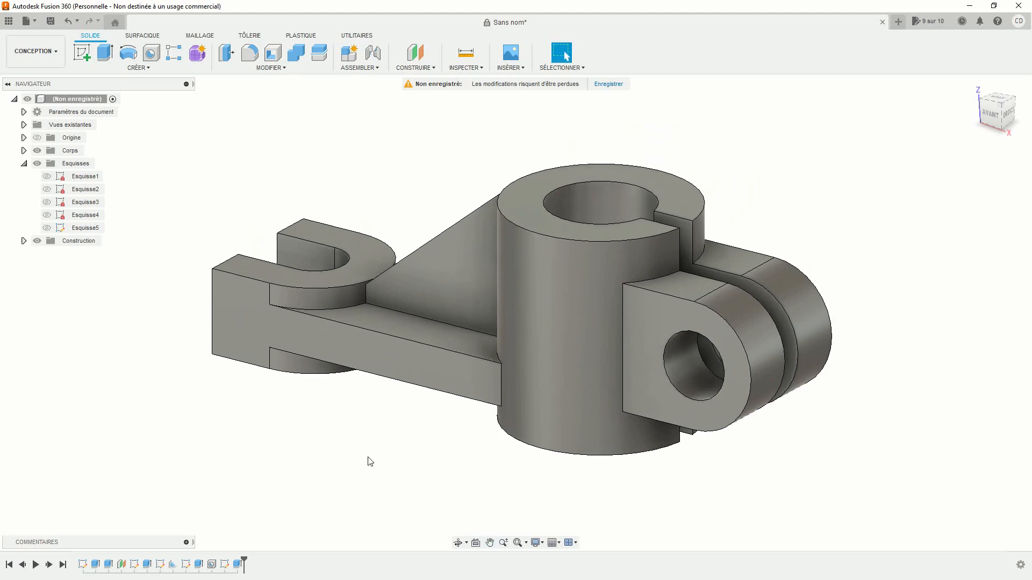